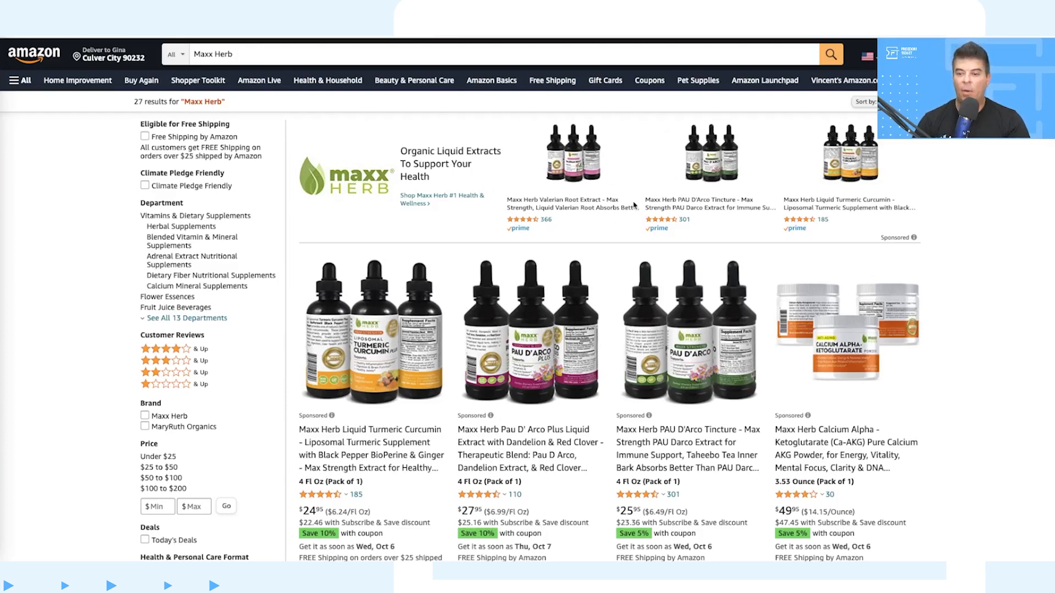
Step: Open the landing page of the Maxx Herb sponsored brand ad and look over its listed products
click(363, 181)
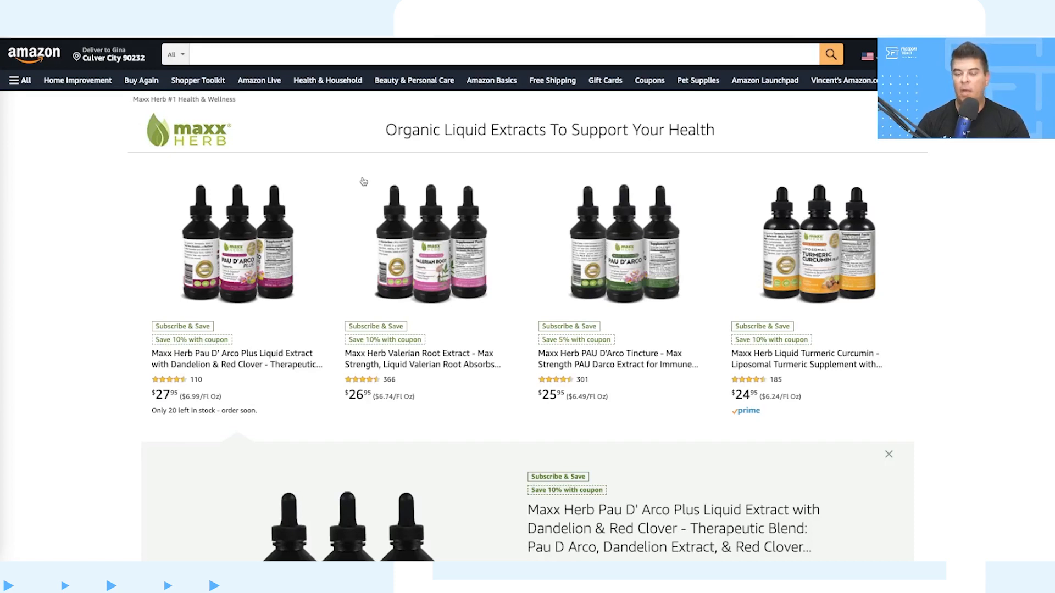
scroll(744, 233, down, 5)
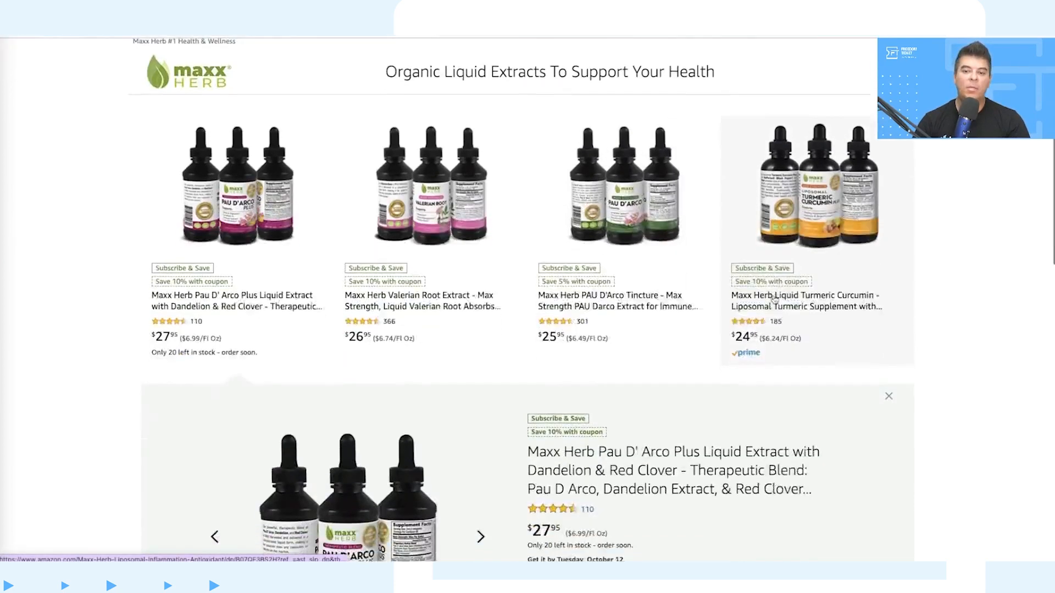
scroll(772, 297, down, 1)
scroll(773, 297, up, 5)
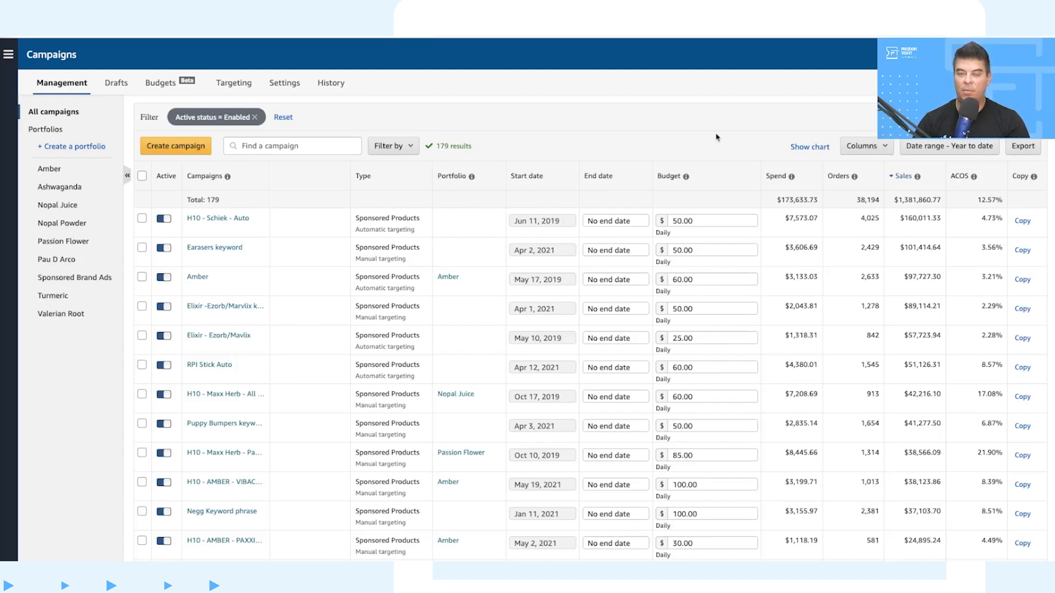
Step: Start a new Sponsored Brands campaign and name it "Maxx - Nopal Juice - SBA"
click(201, 151)
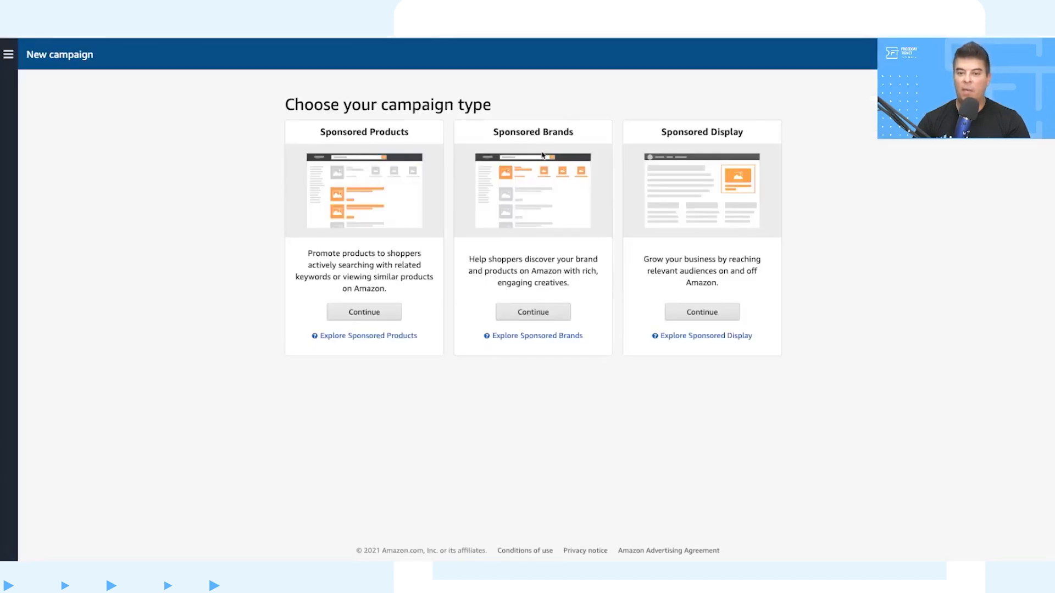
click(544, 316)
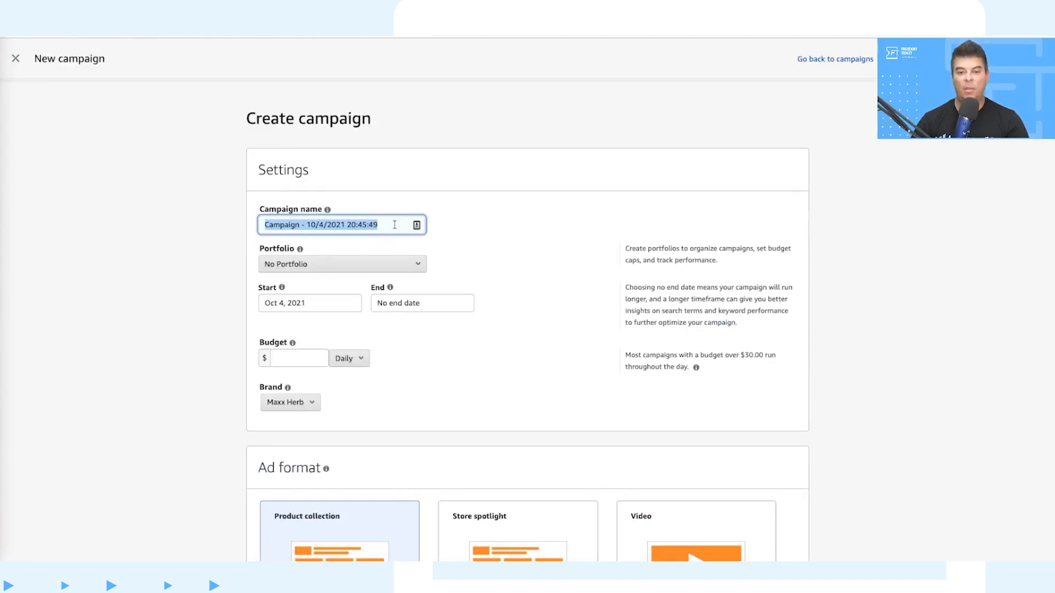
click(395, 225)
key(BackSpace)
key(BackSpace)
key(BackSpace)
key(BackSpace)
key(BackSpace)
key(BackSpace)
key(BackSpace)
key(BackSpace)
key(BackSpace)
key(BackSpace)
key(BackSpace)
key(BackSpace)
key(BackSpace)
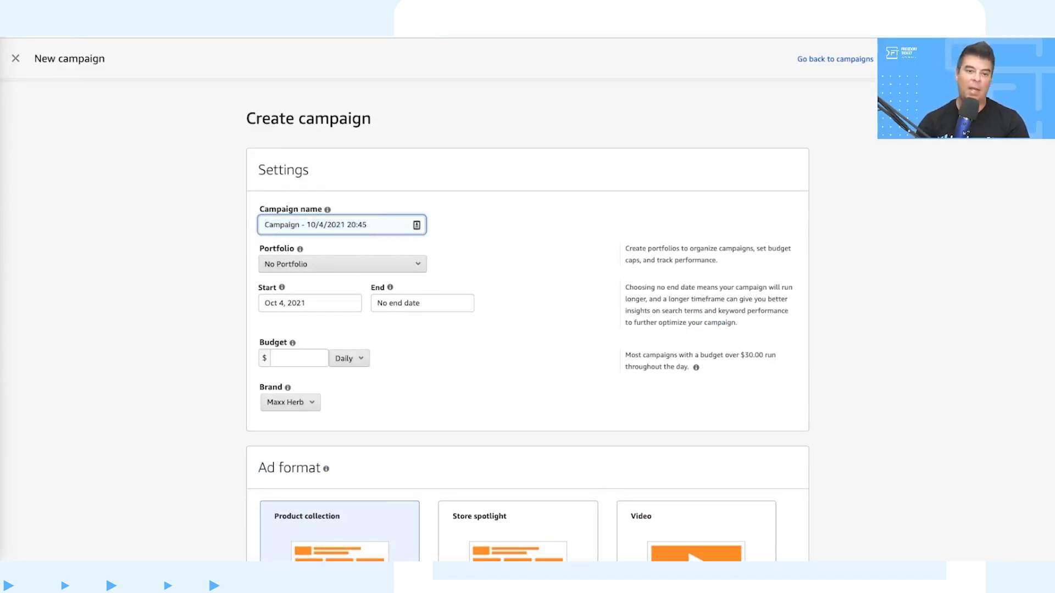
key(BackSpace)
key(BackSpace)
key(BackSpace)
key(BackSpace)
key(BackSpace)
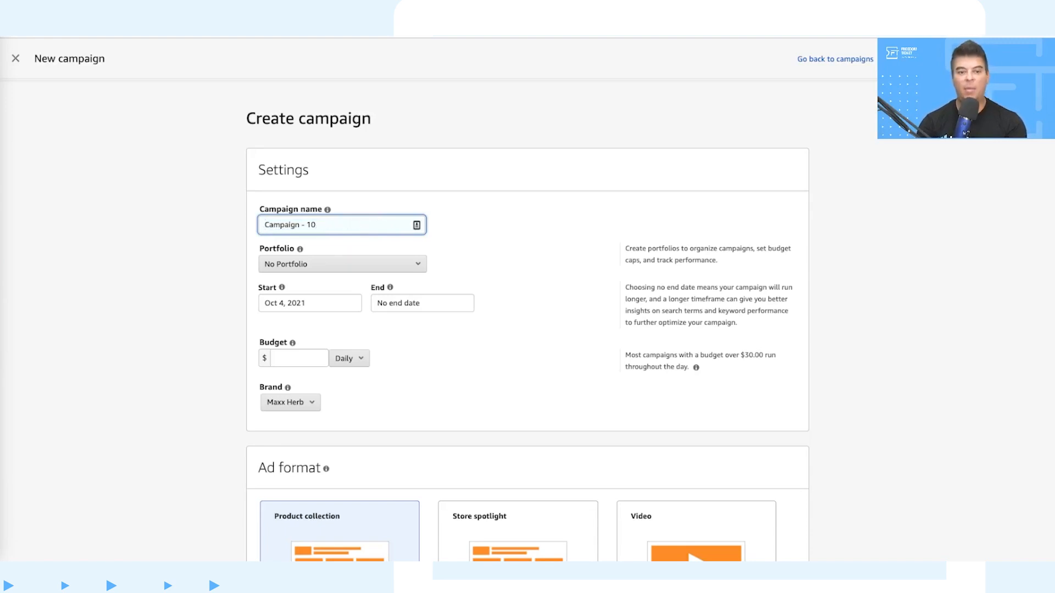
key(BackSpace)
key(BackSpace)
key(BackSpace)
key(BackSpace)
key(BackSpace)
key(BackSpace)
key(BackSpace)
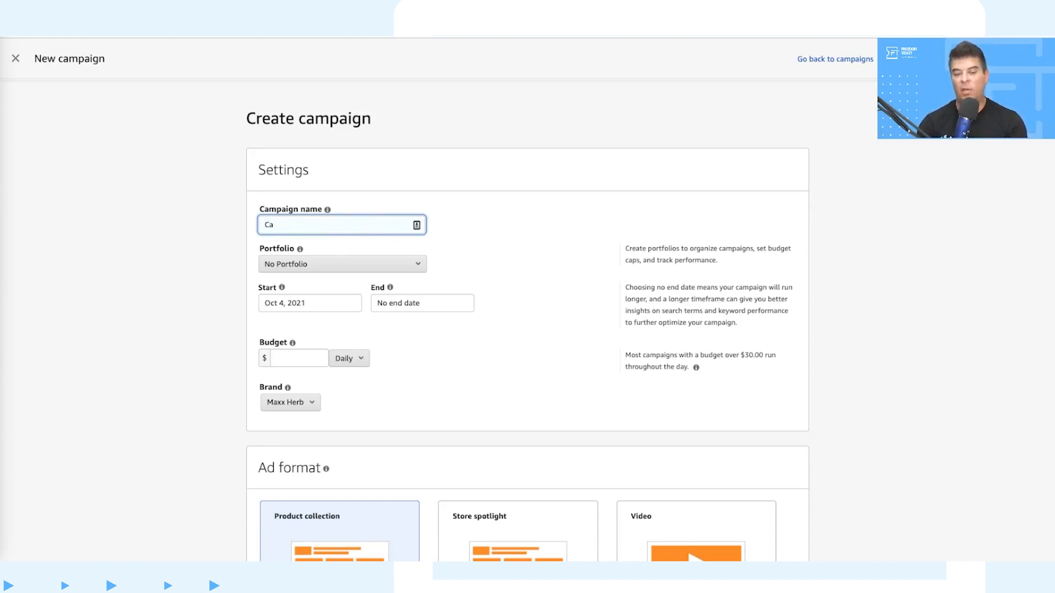
text(Maxx)
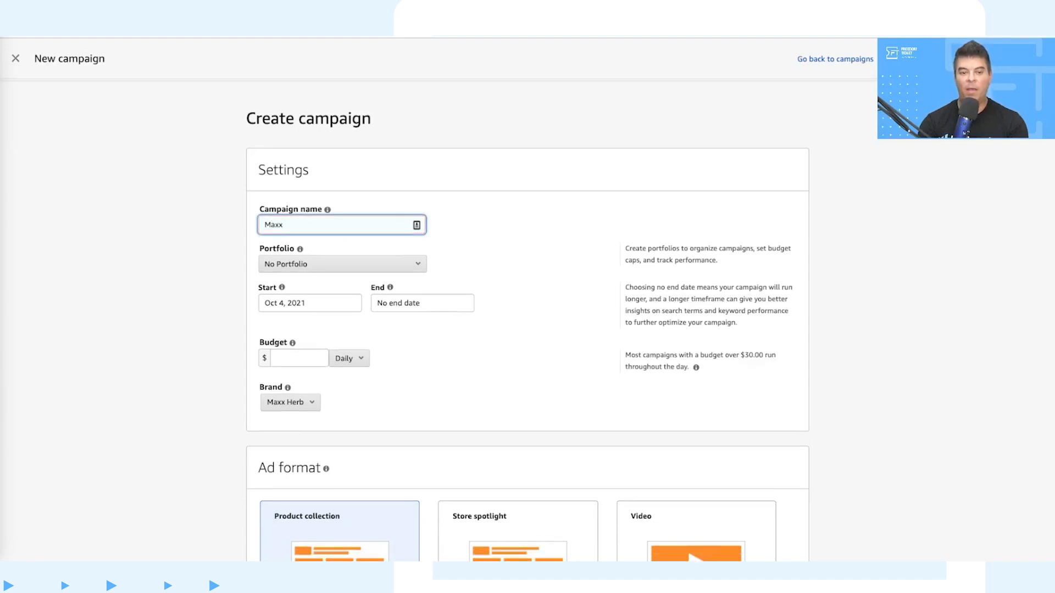
text( -)
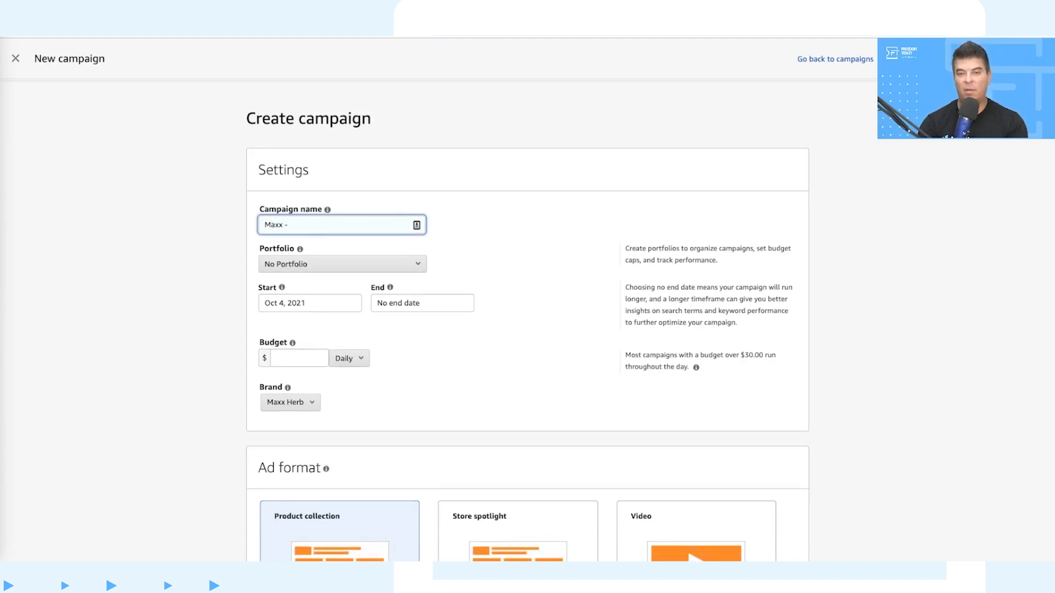
text( N)
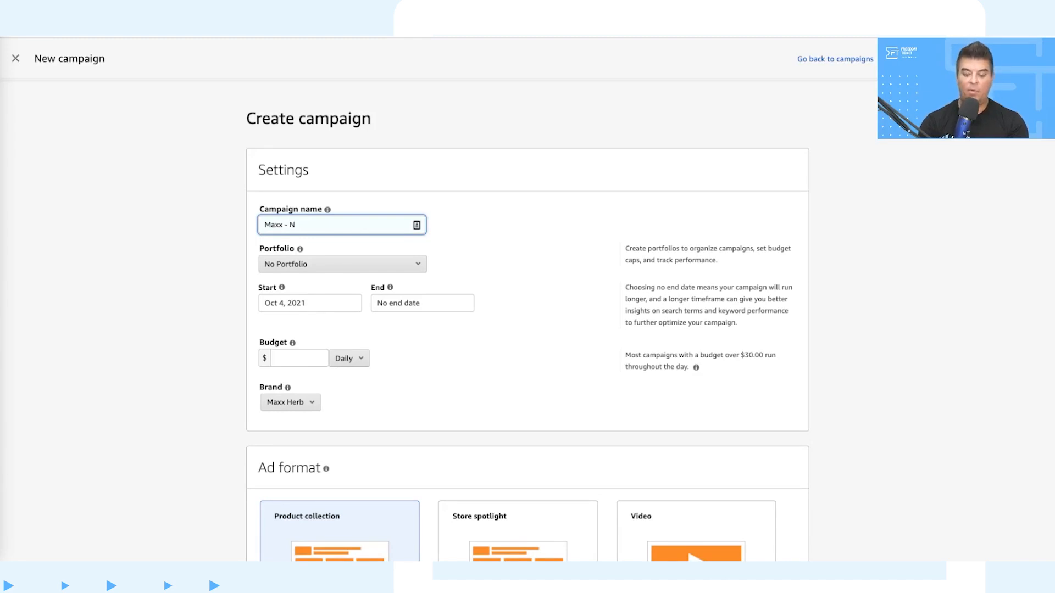
text(opla)
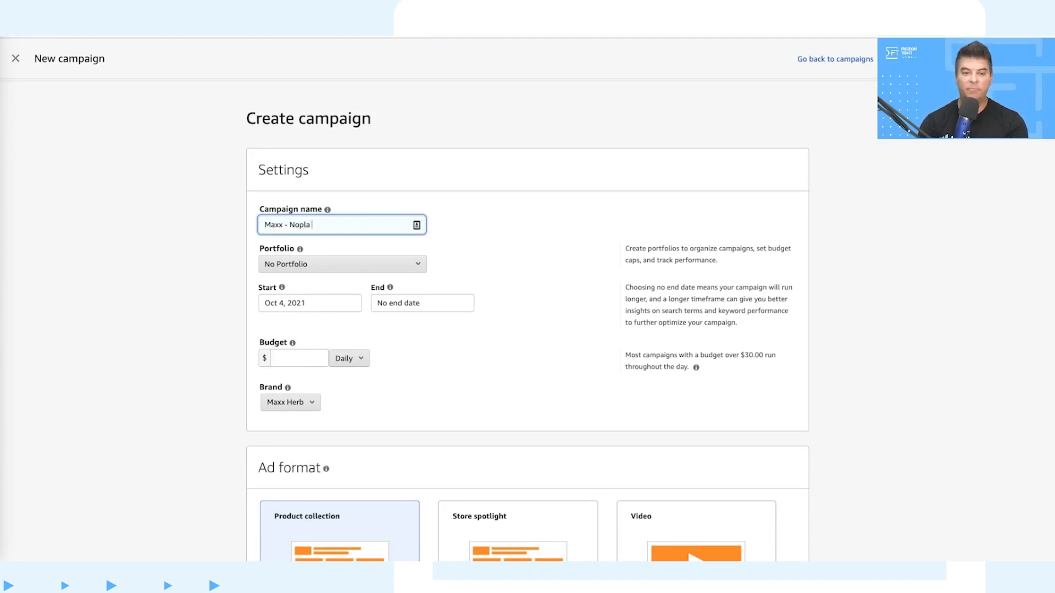
text(l Juice)
key(BackSpace)
key(BackSpace)
text(ce - )
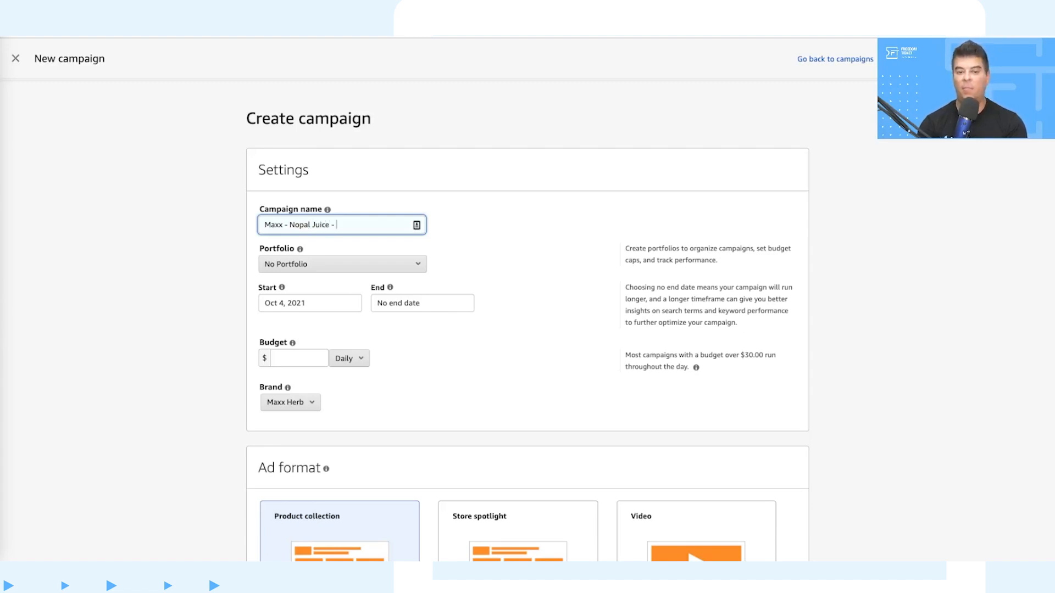
text(SB)
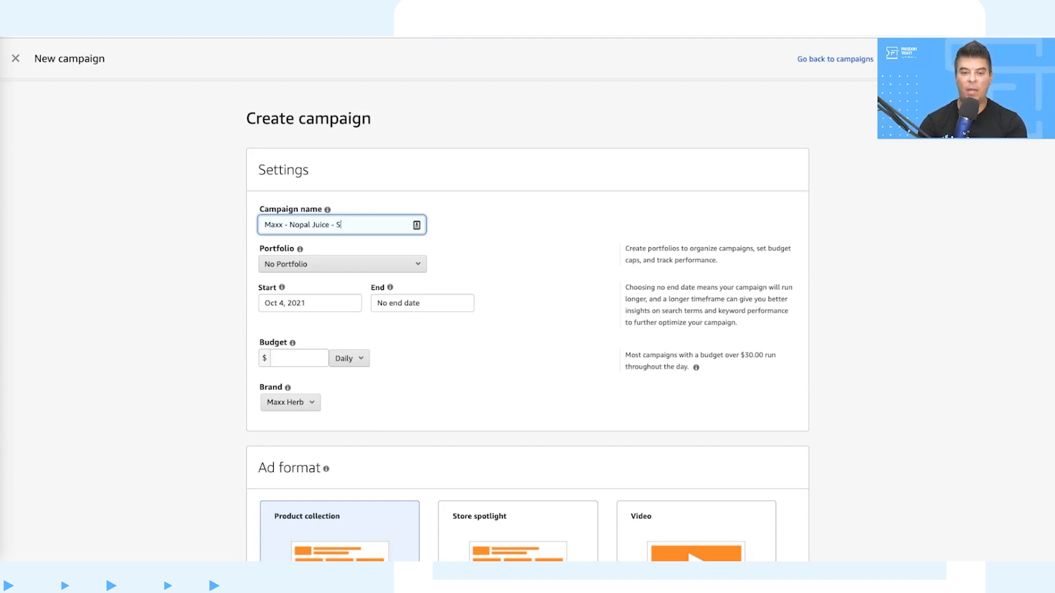
key(BackSpace)
text(BA)
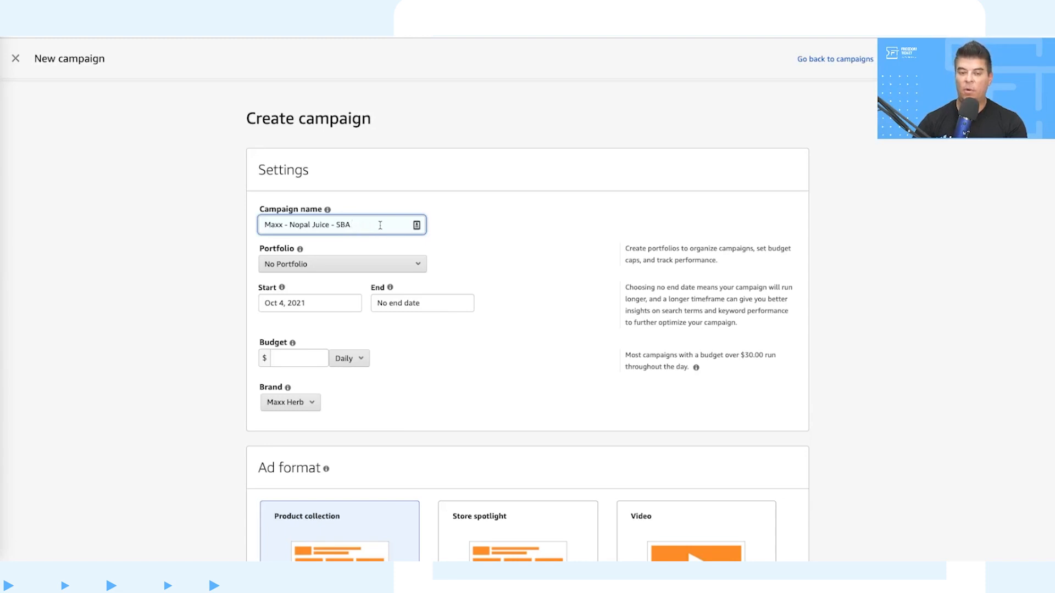
Step: Set the campaign's daily budget to $30.00, leaving the start and end dates as they are
scroll(380, 224, down, 1)
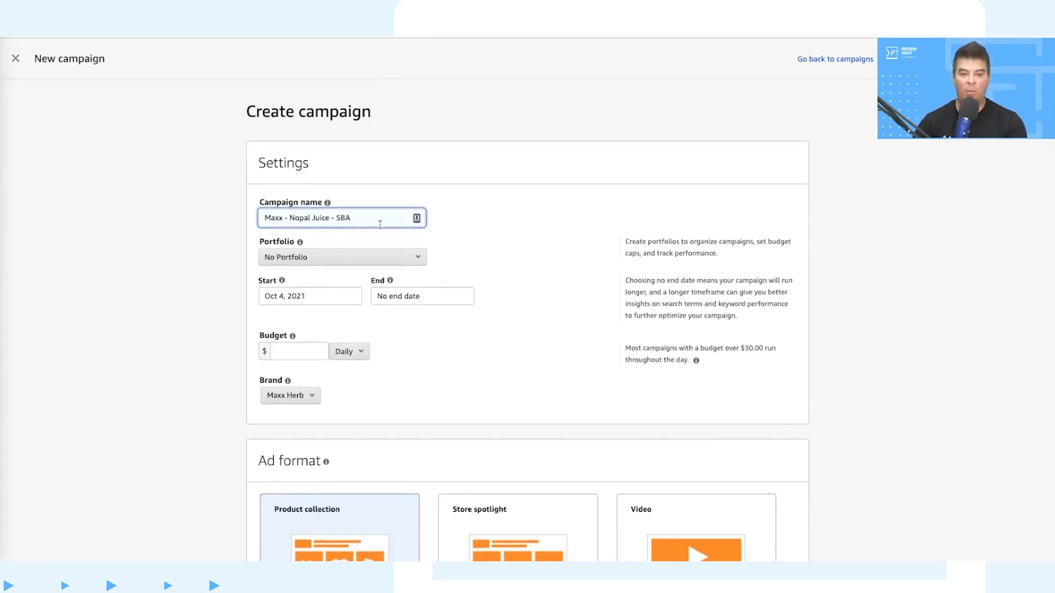
scroll(379, 225, down, 2)
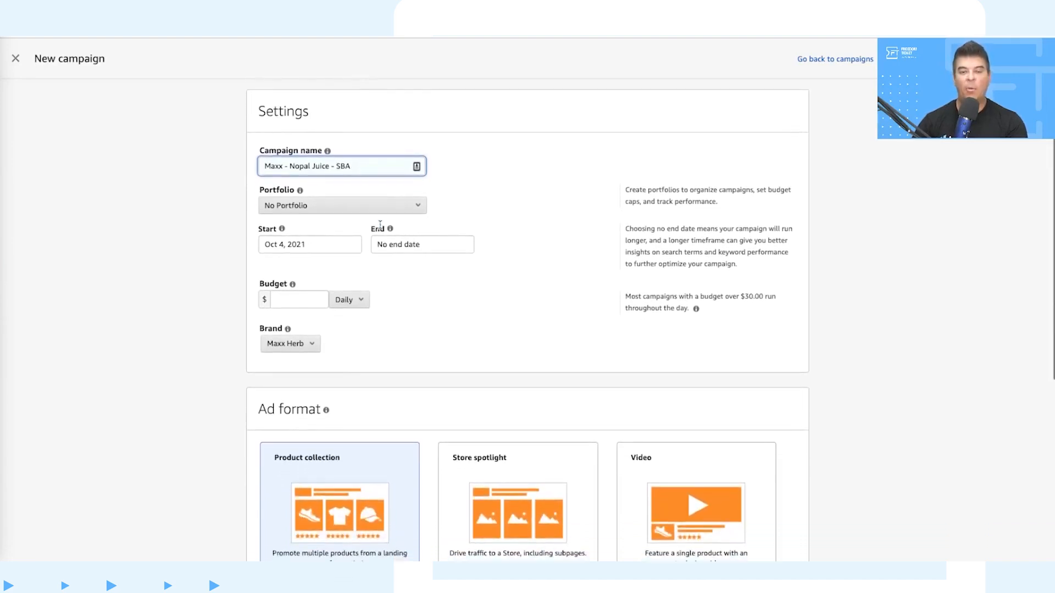
scroll(379, 225, down, 1)
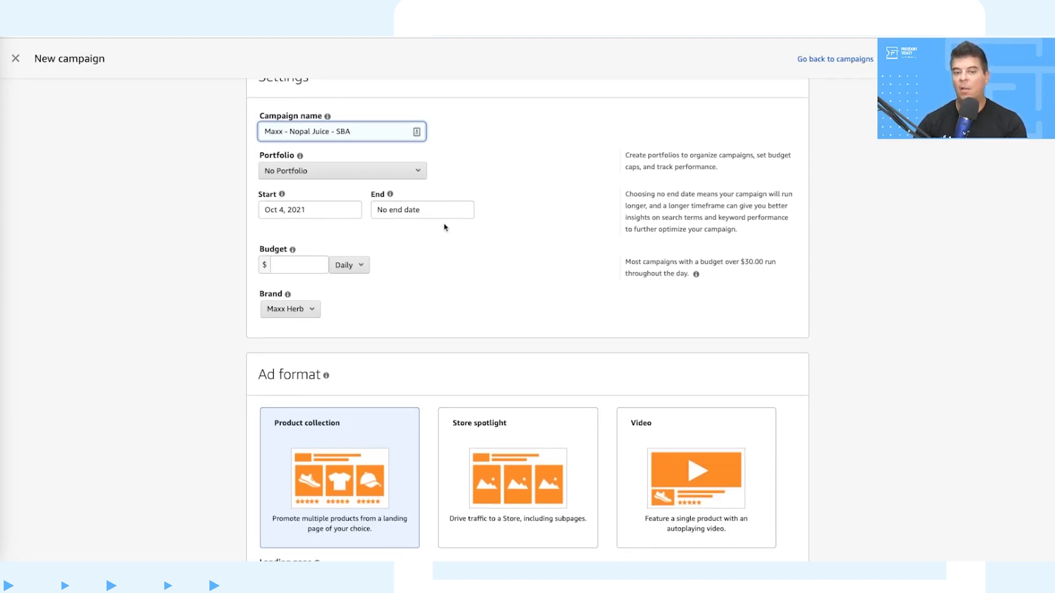
click(287, 262)
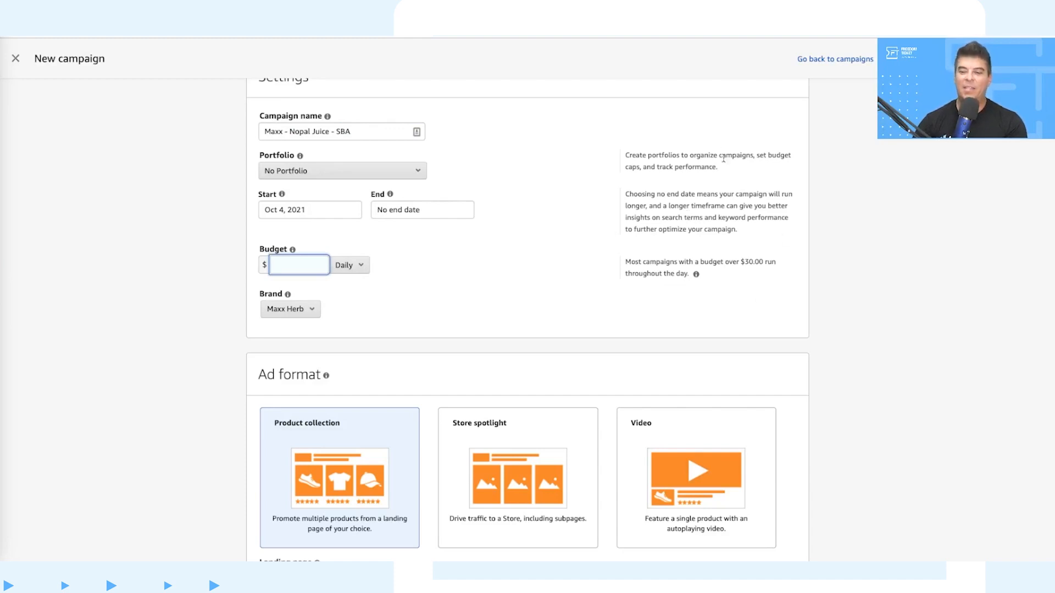
click(701, 202)
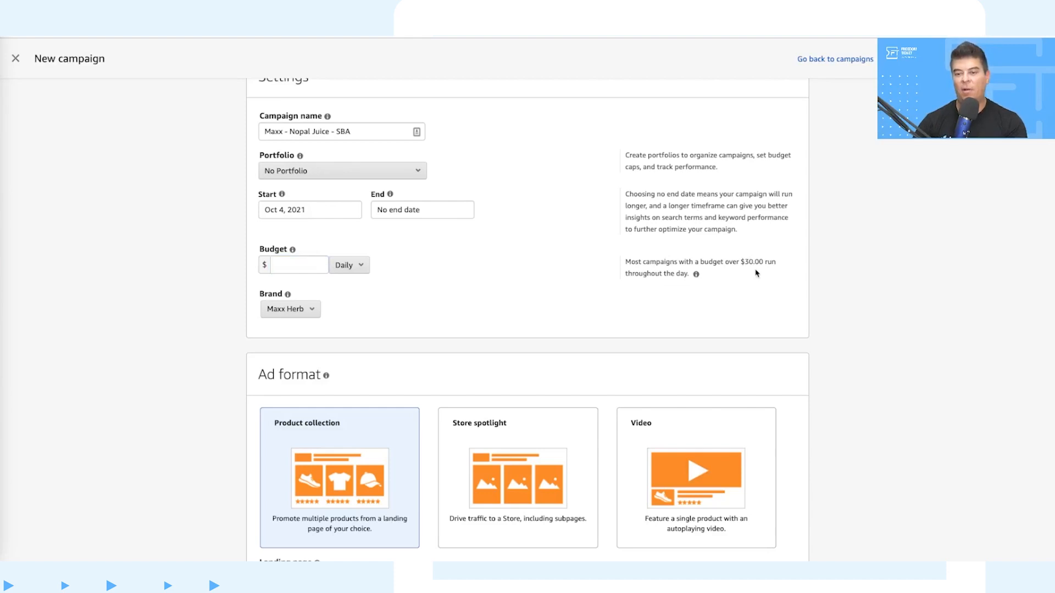
click(290, 266)
text(30)
click(422, 285)
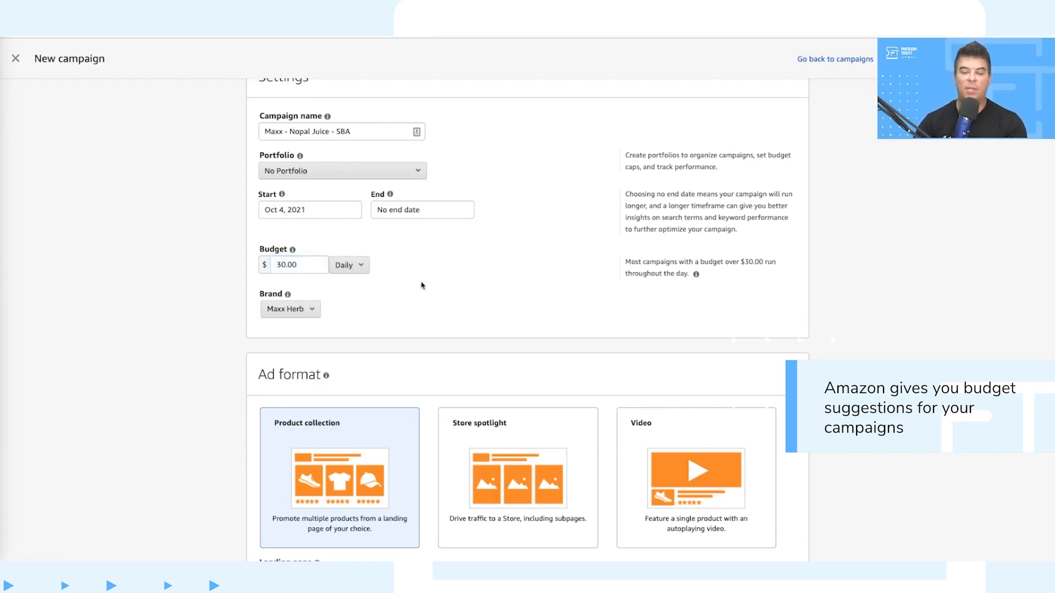
Step: Select Maxx Herb as the campaign's brand
scroll(422, 285, down, 1)
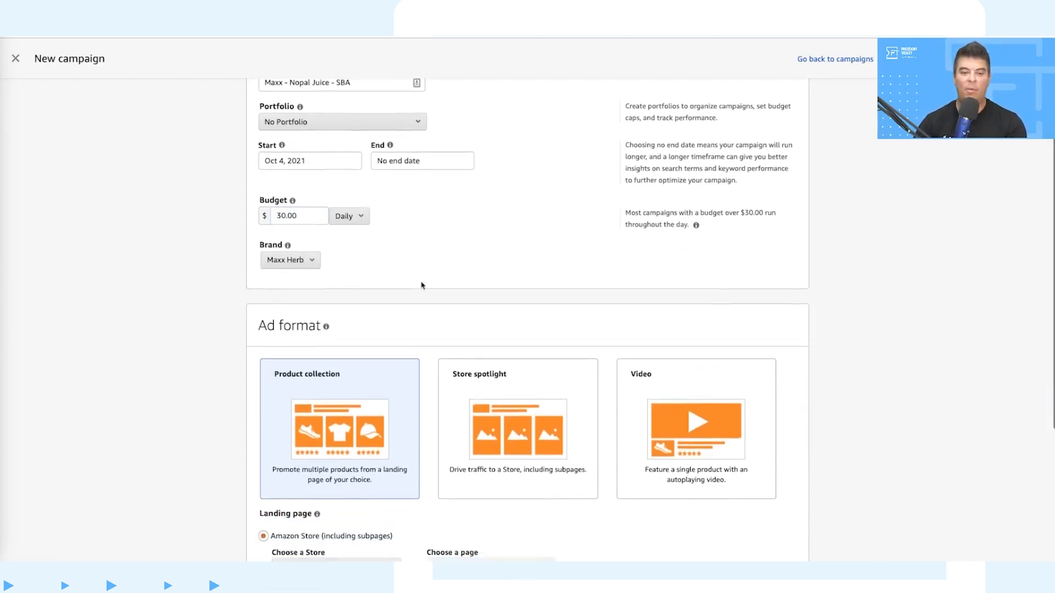
click(305, 246)
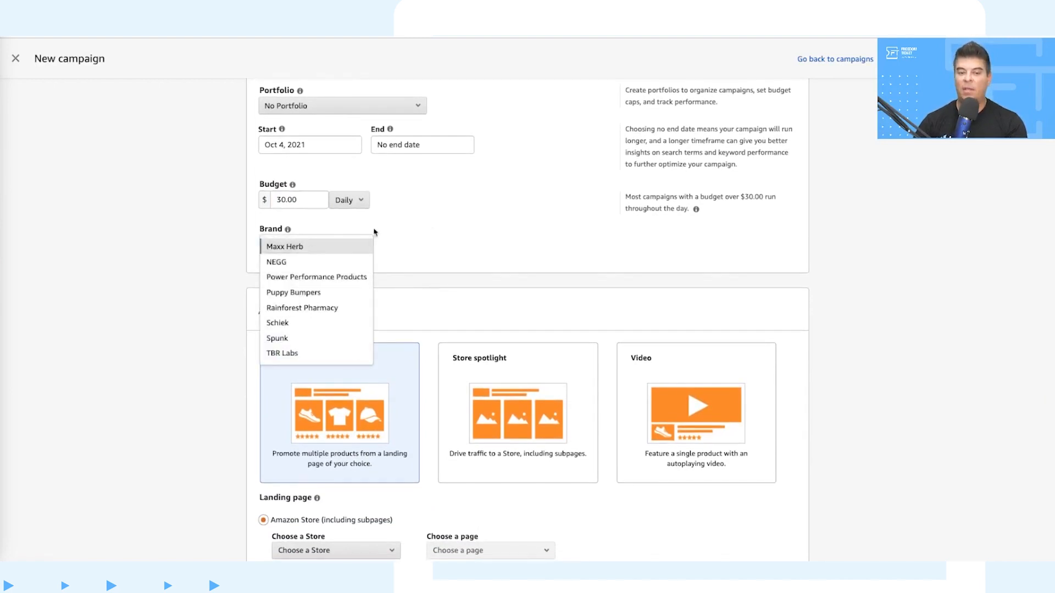
click(334, 248)
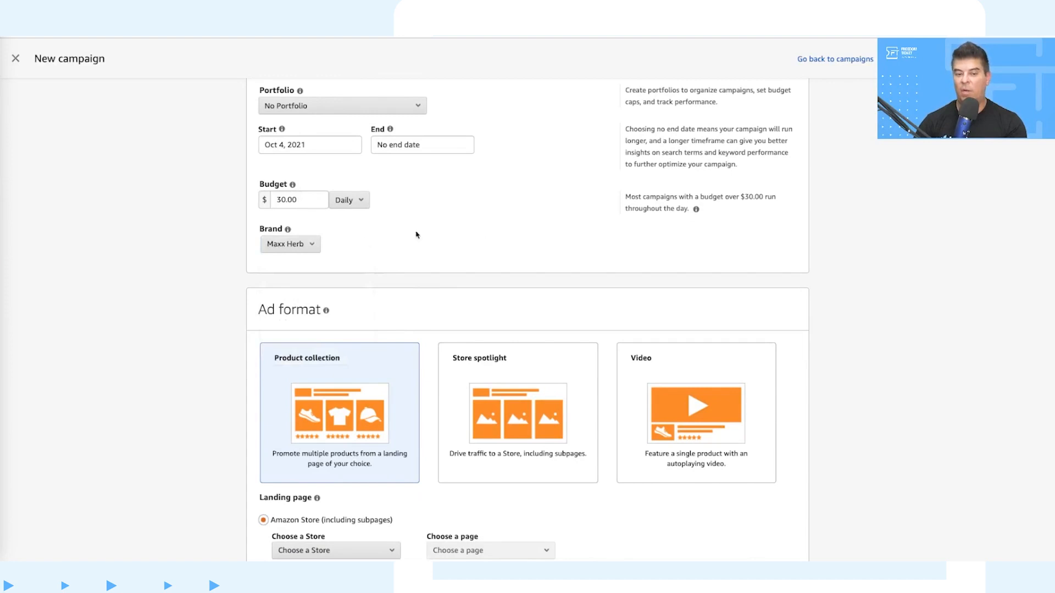
Step: Choose a new landing page instead of an Amazon Store for the Product collection ad
scroll(483, 231, up, 2)
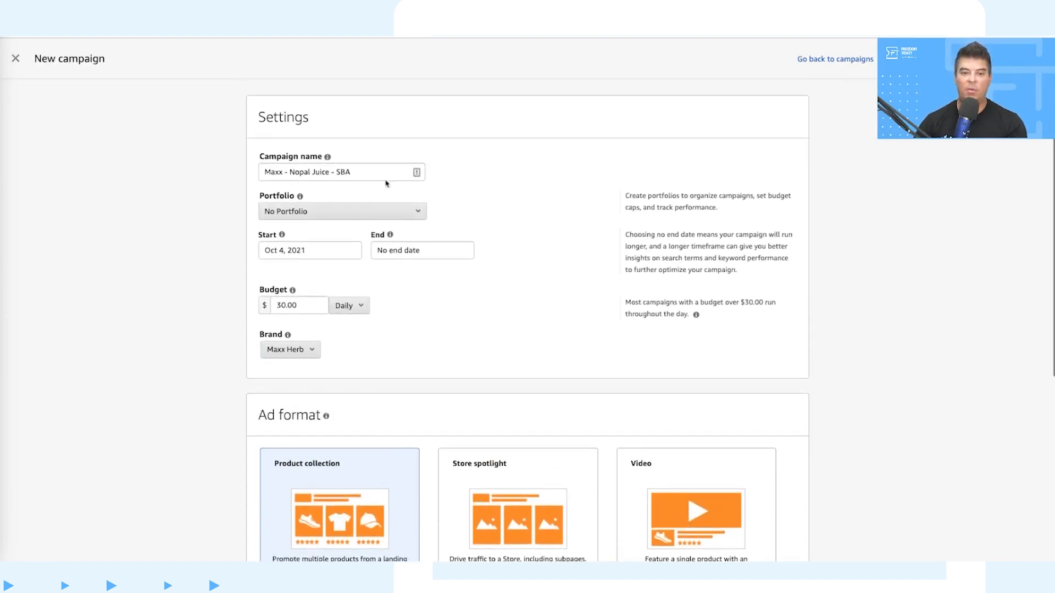
scroll(510, 279, down, 3)
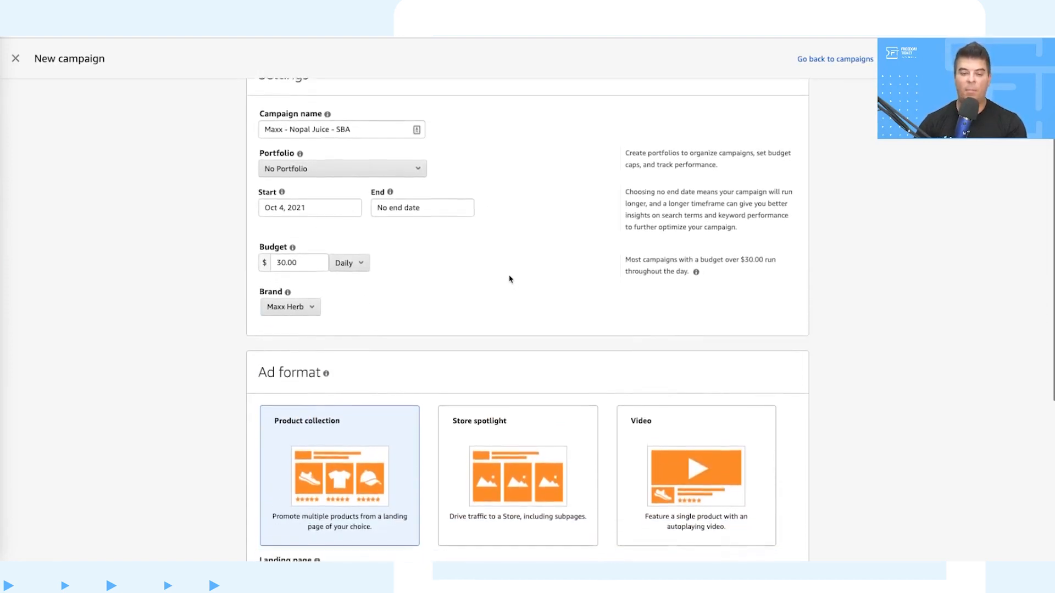
scroll(517, 187, down, 1)
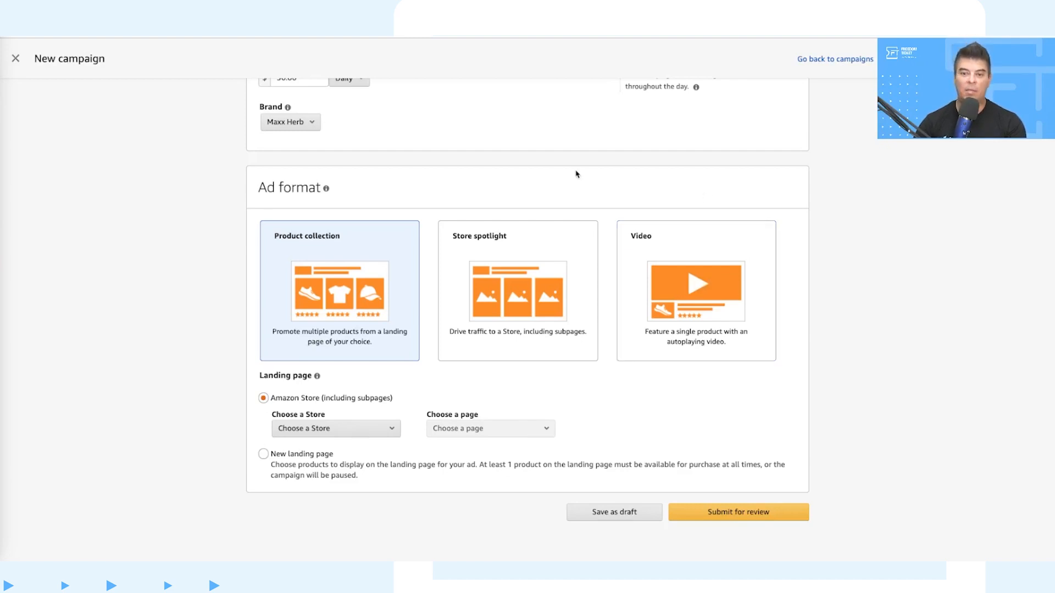
scroll(576, 173, down, 1)
scroll(576, 174, down, 1)
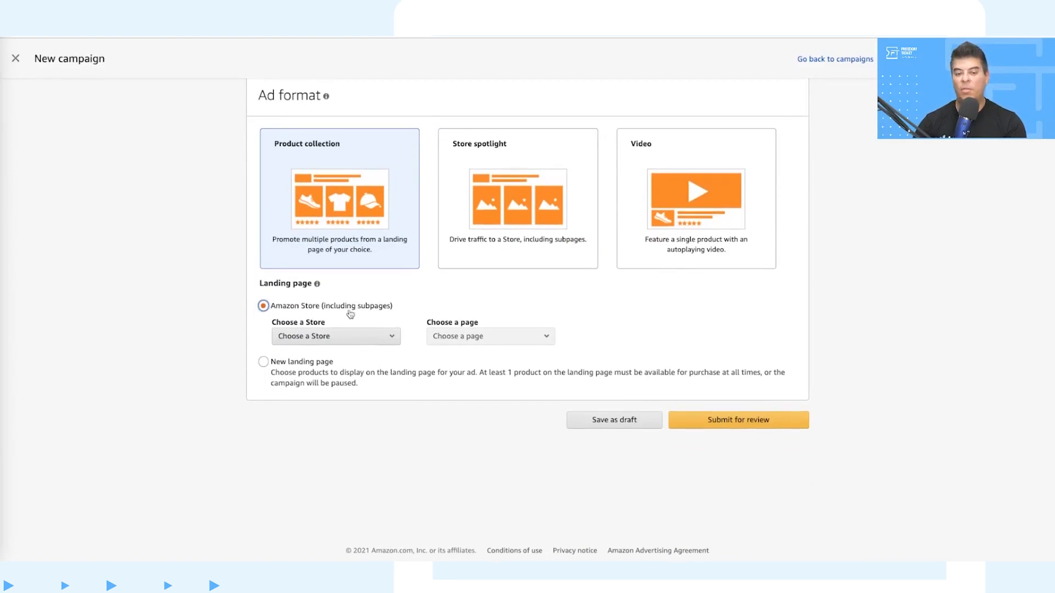
click(321, 339)
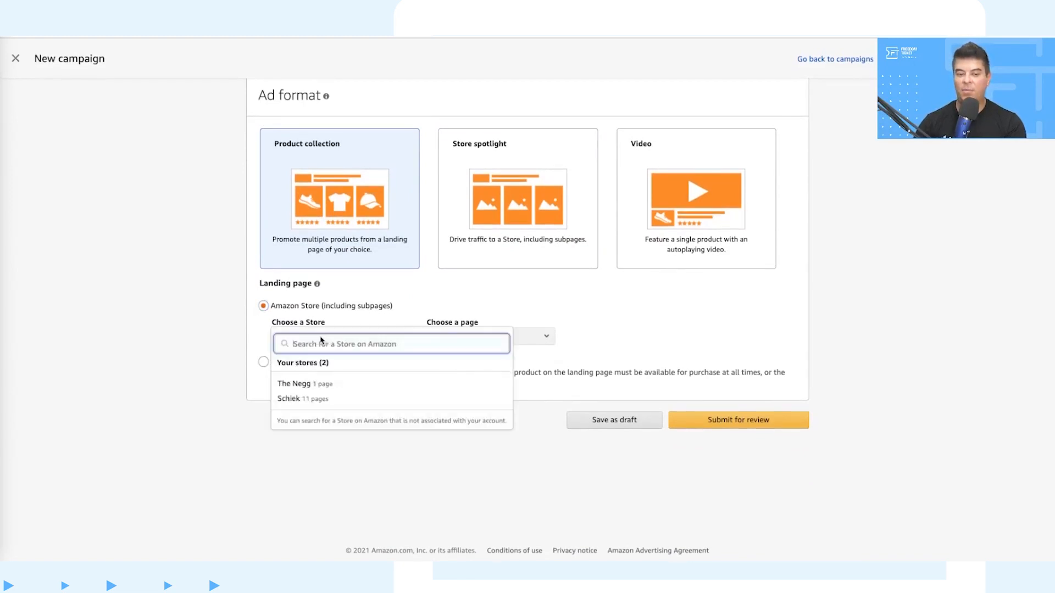
click(355, 324)
click(264, 362)
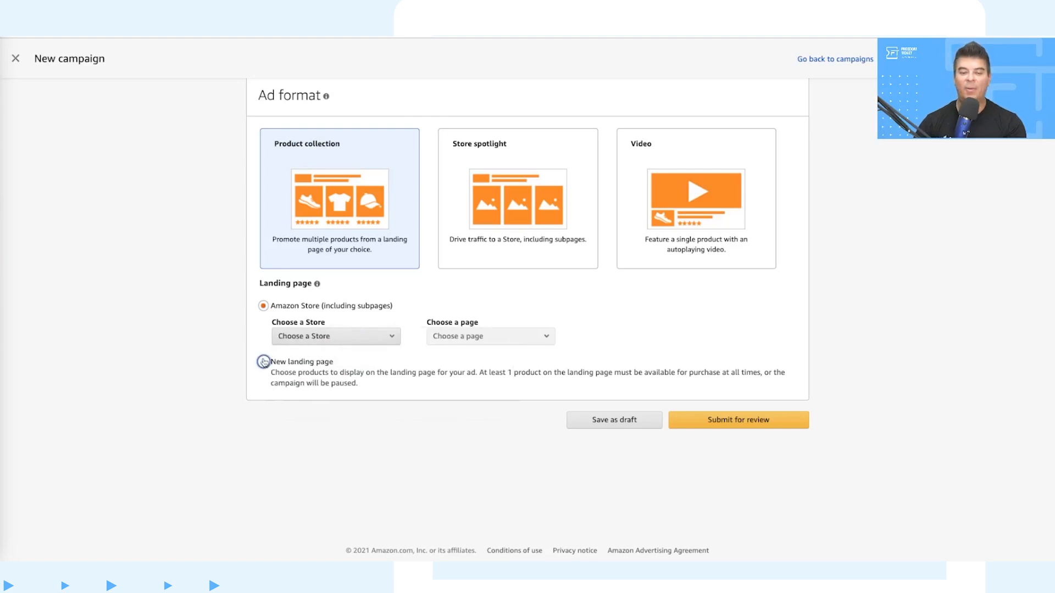
Step: Search for ASIN B07WK25BW1 and add the Maxx Herb Organic Red Nopal Cactus Juice to the campaign's products
scroll(558, 287, down, 2)
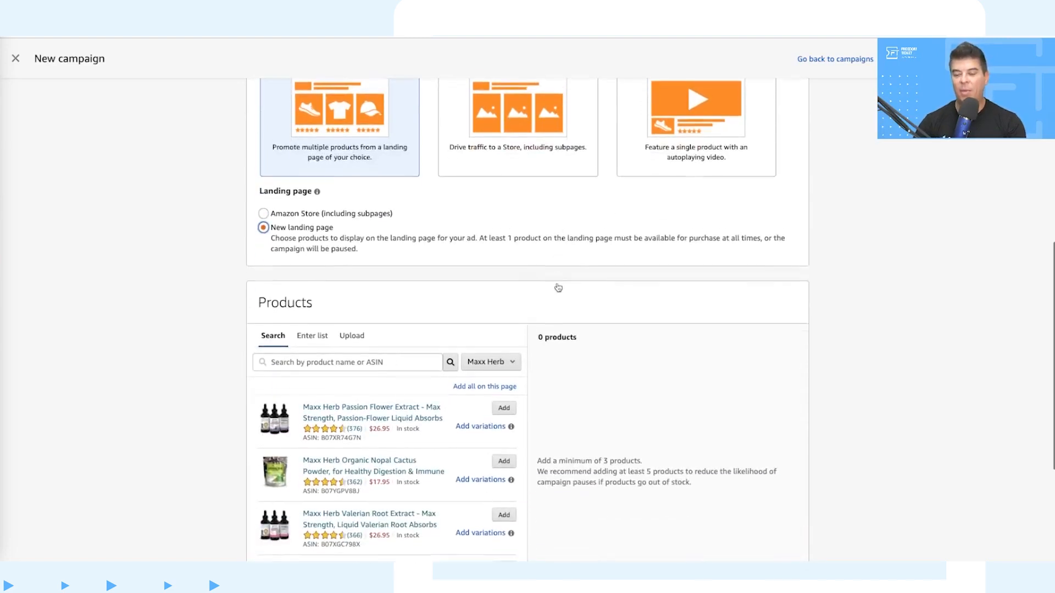
scroll(603, 267, down, 2)
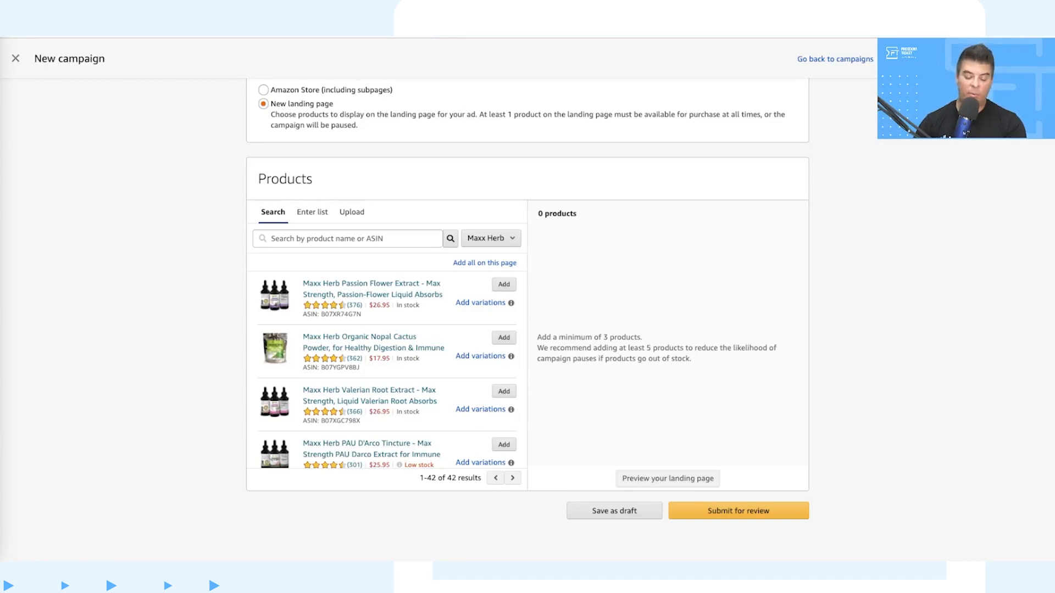
click(389, 239)
text(B07WK25BW1)
click(450, 240)
click(502, 284)
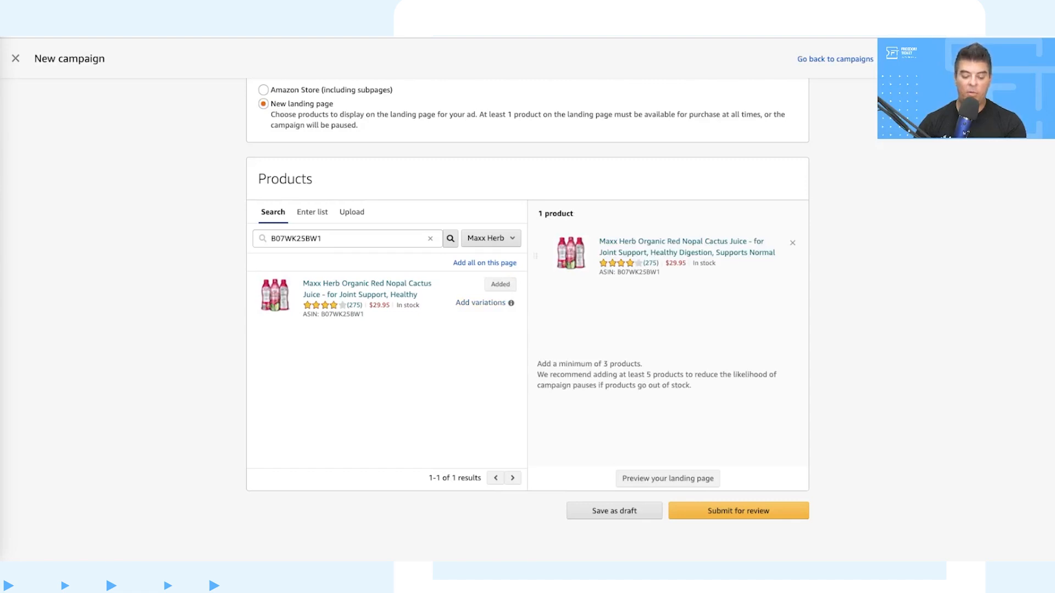
Step: Search for ASIN B08XMCVTN2 and add the Maxx Herb Organic Green Nopal Cactus Leaf Juice to the campaign's products
click(431, 240)
text(B08XMCVTN2)
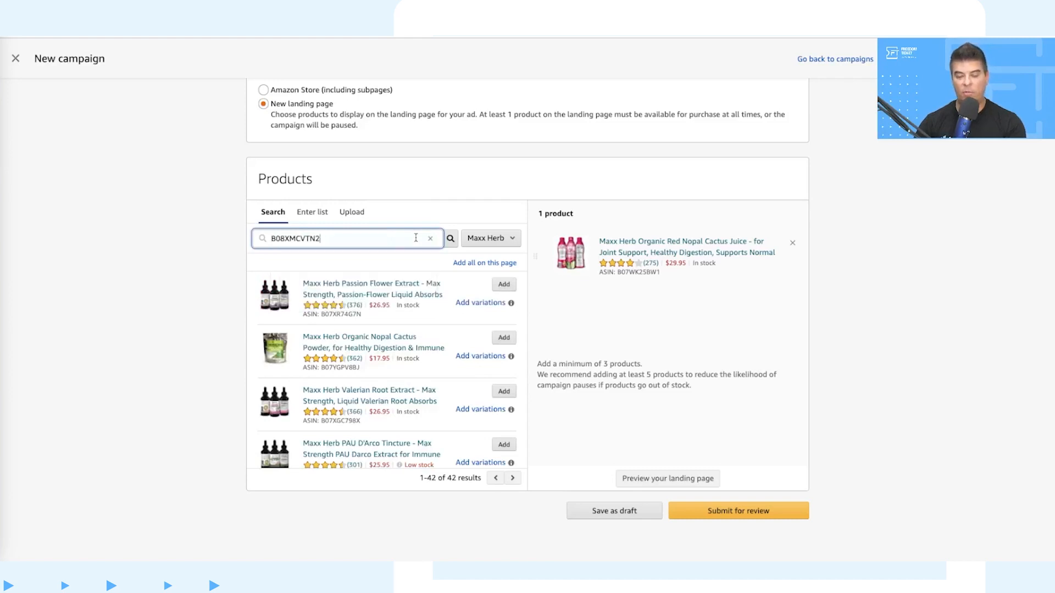
click(451, 238)
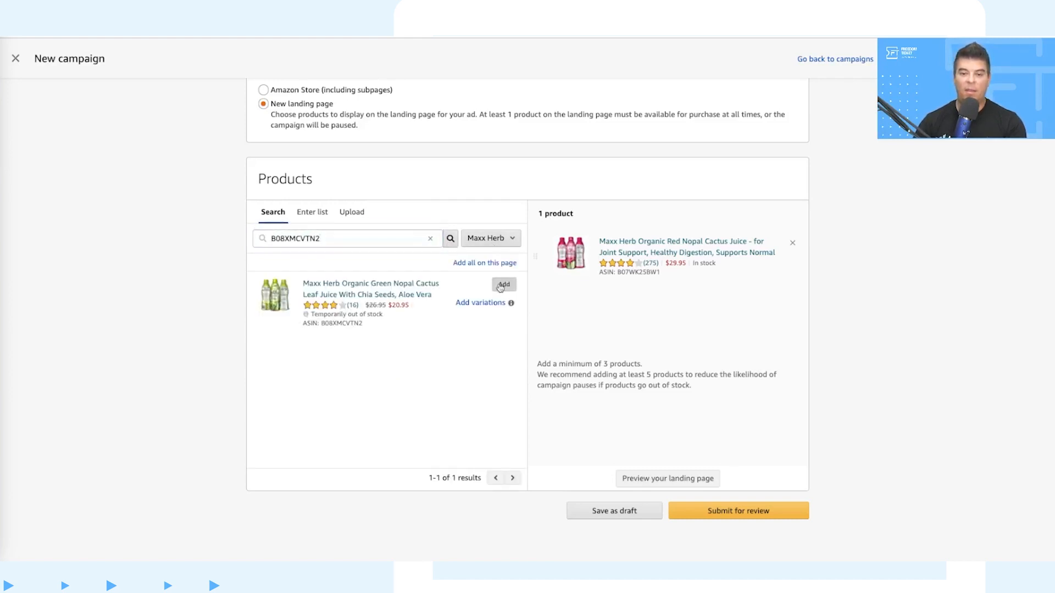
click(501, 285)
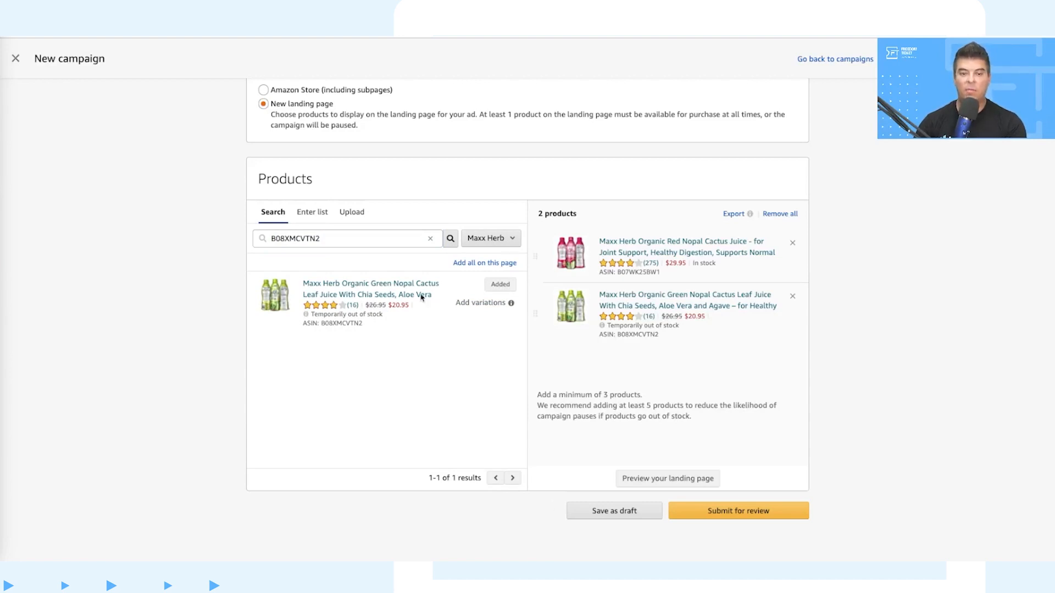
Step: Find ASIN B07YM2VN2Q and add this two-bottle Maxx Herb Organic Red Nopal Cactus Juice to the campaign's products
click(431, 239)
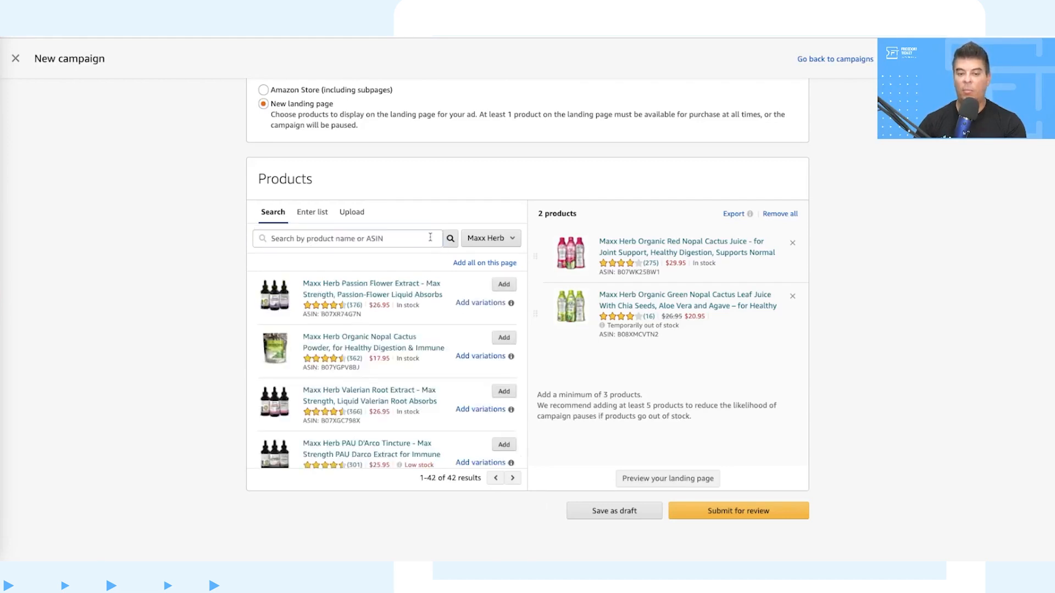
click(412, 238)
text(B07YM2VN2Q)
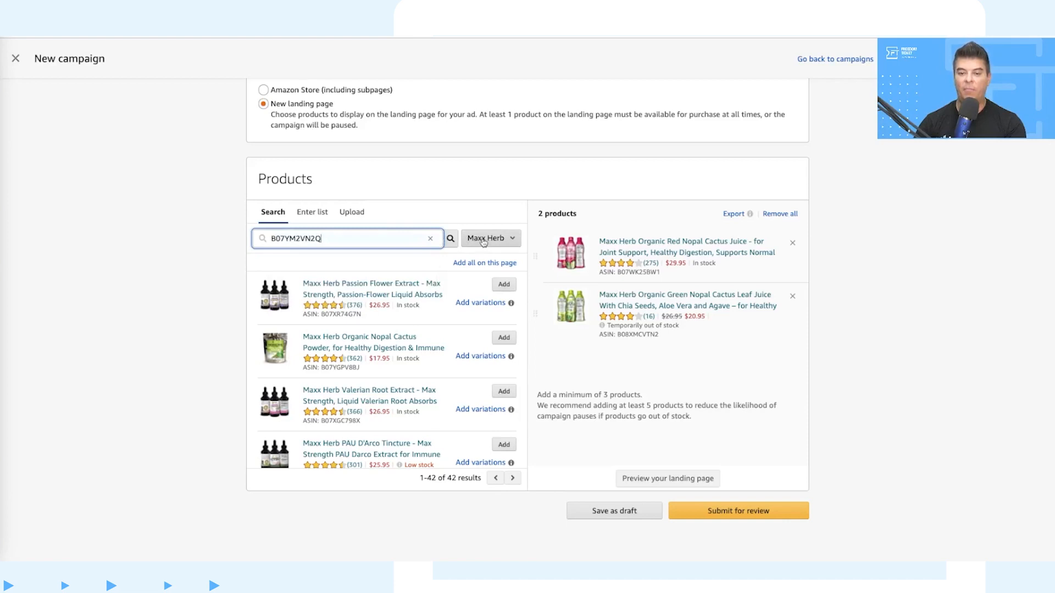
click(450, 240)
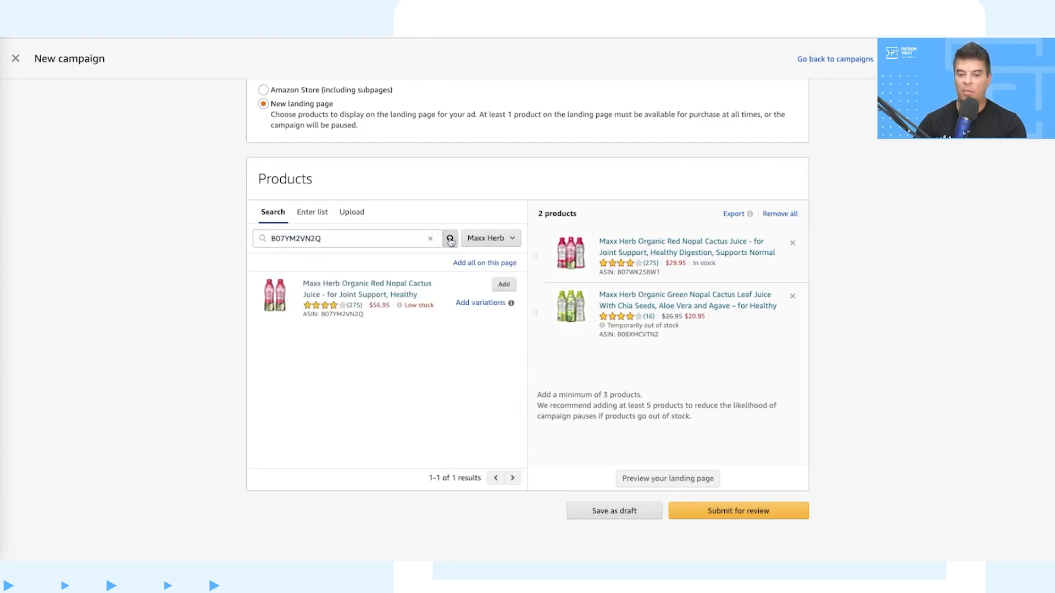
click(502, 284)
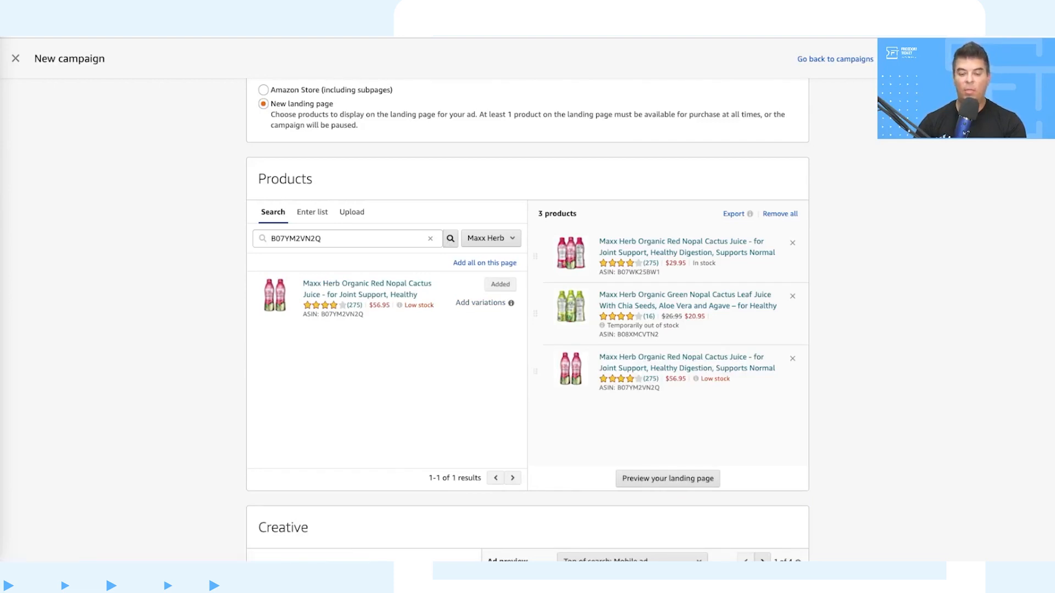
Step: Look up ASIN B09BP72DK7 within the Maxx Herb brand and add the two-bottle Green Nopal Cactus Leaf Juice to the products
click(432, 240)
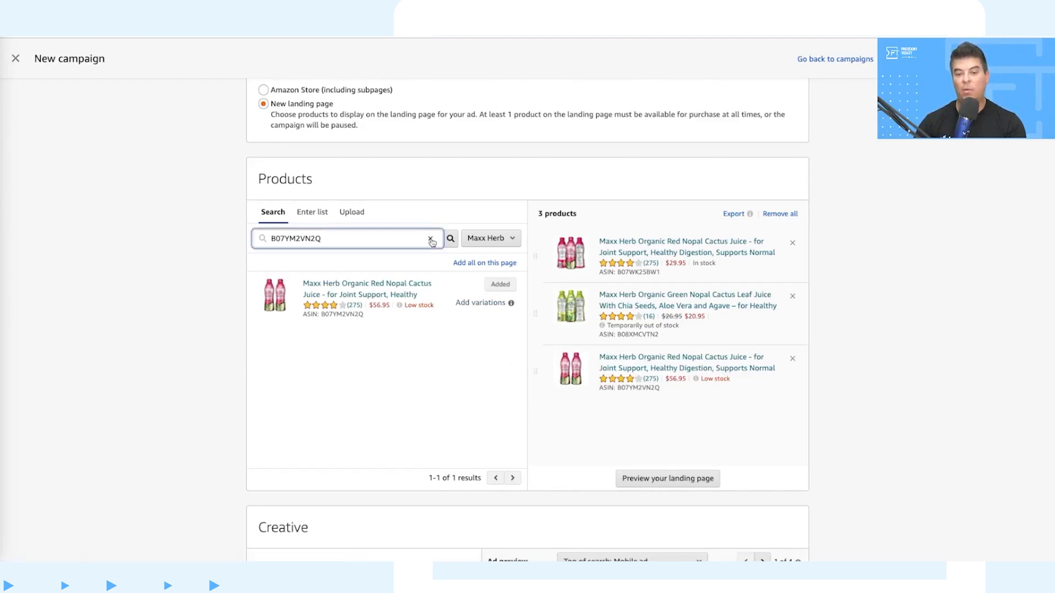
click(431, 240)
text(B09BP72DK7)
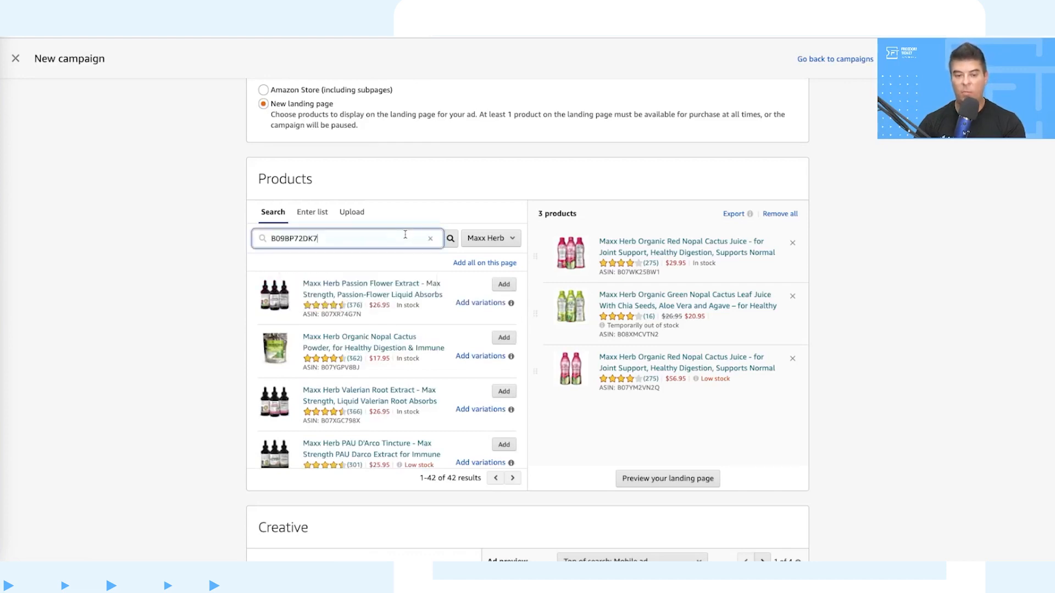
click(454, 242)
click(483, 242)
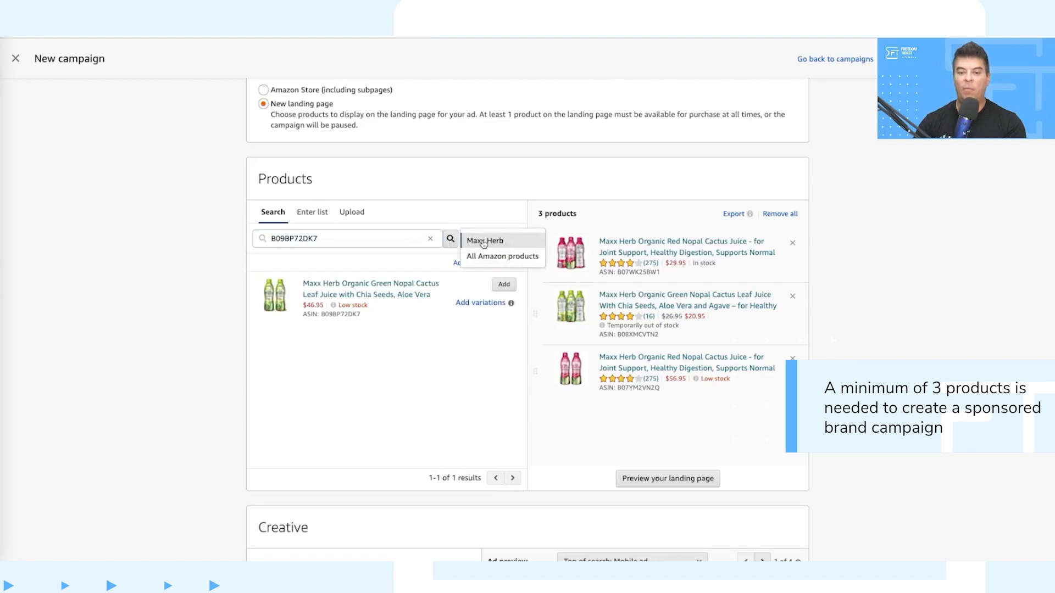
click(452, 241)
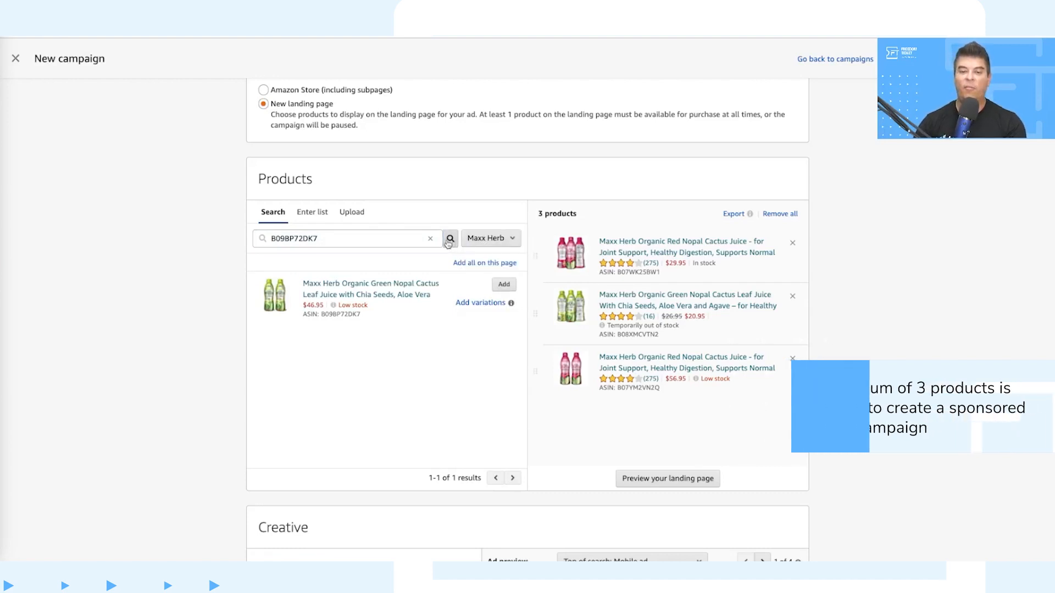
click(501, 285)
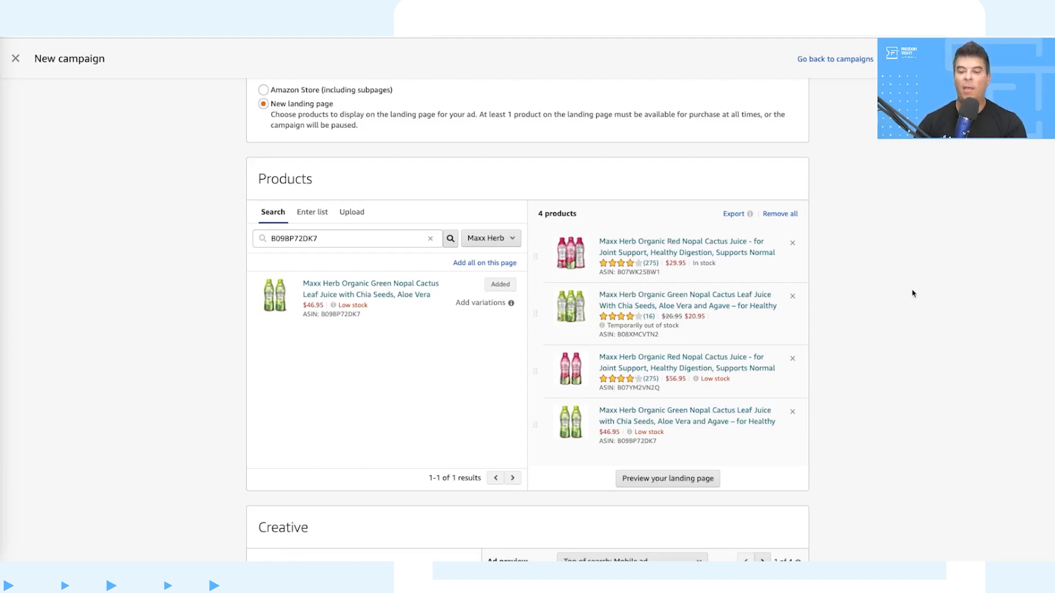
Step: Preview the new landing page with the selected products, and return to the campaign setup
scroll(912, 293, down, 2)
scroll(912, 293, down, 3)
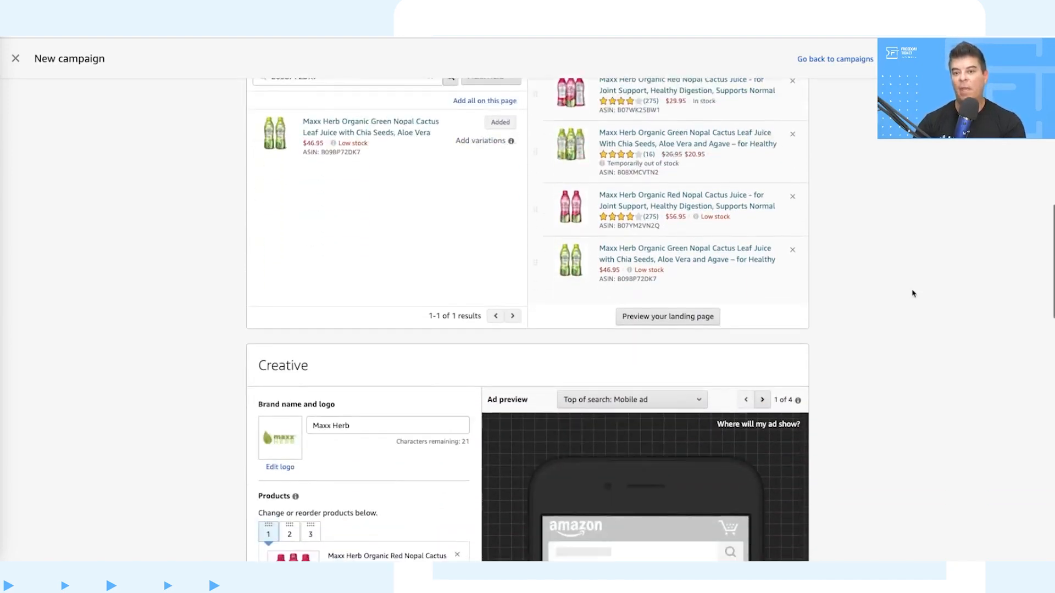
click(691, 323)
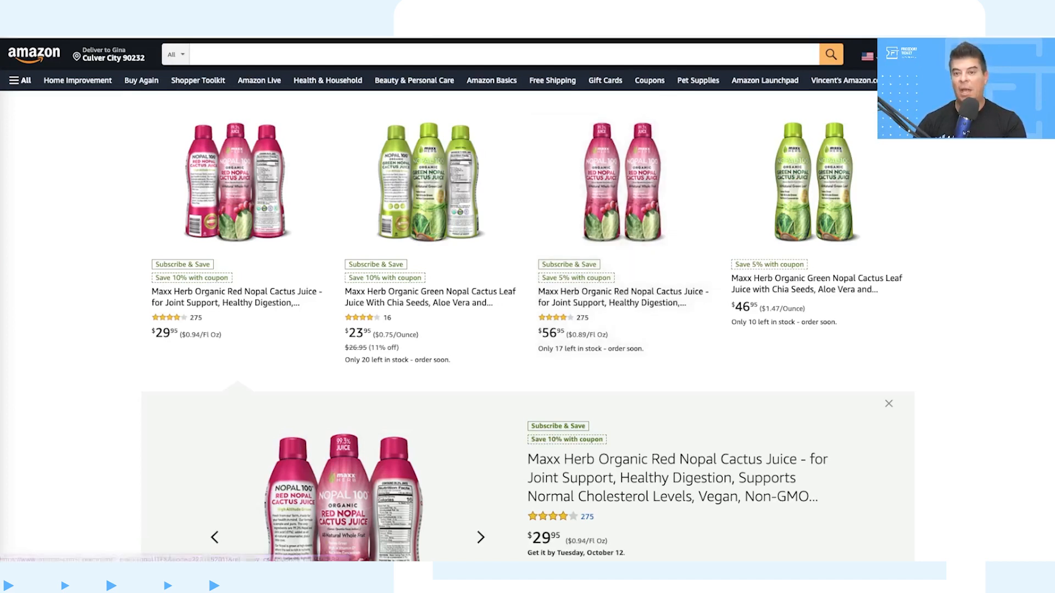
key(ctrl+w)
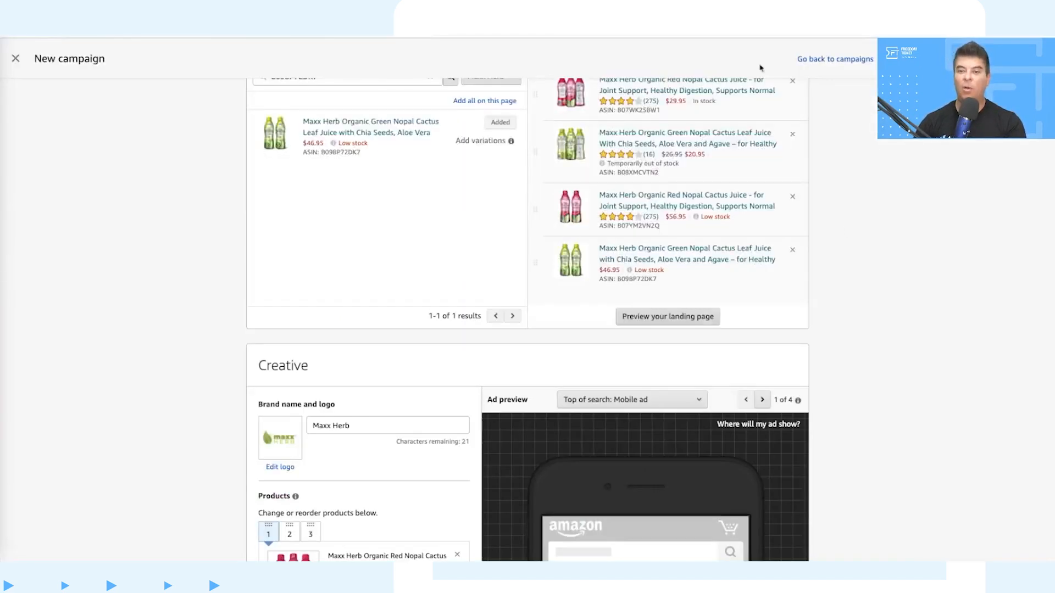
Step: Set the brand name in the ad creative to "Maxx Herb #1 Health & Wellness"
scroll(845, 229, down, 3)
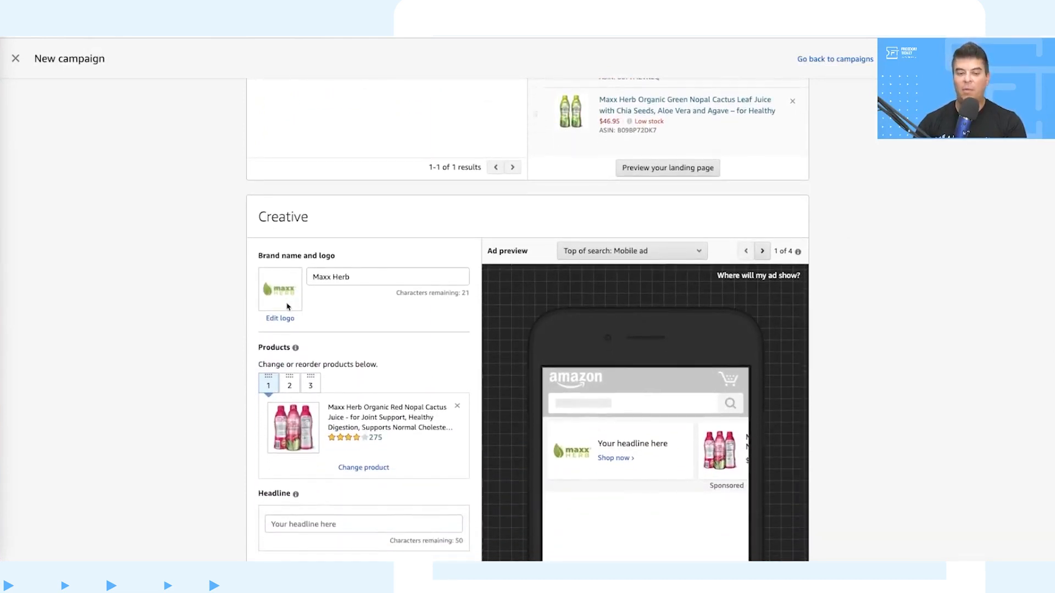
click(374, 279)
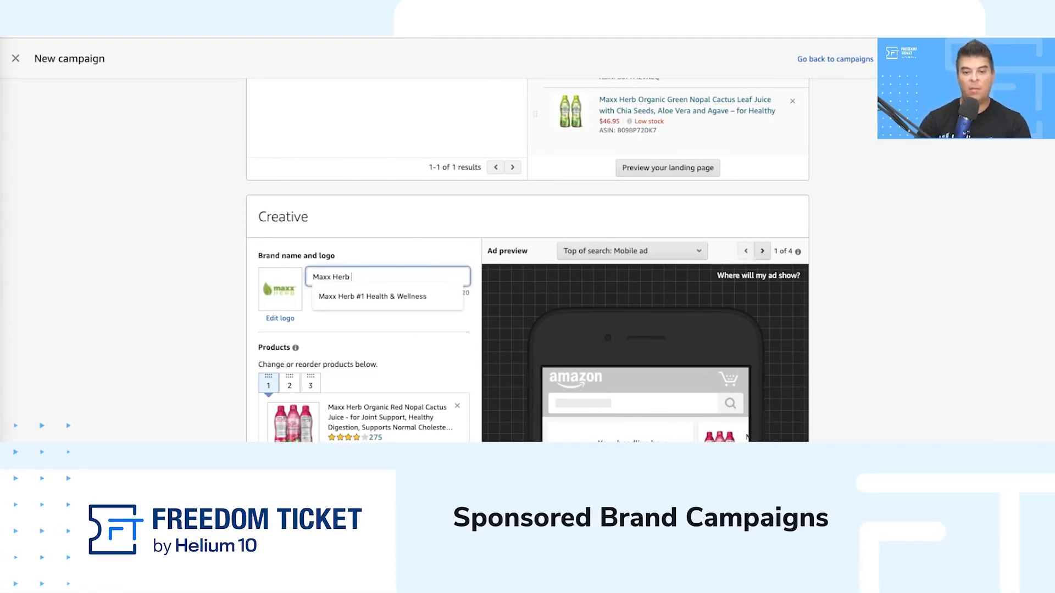
click(371, 296)
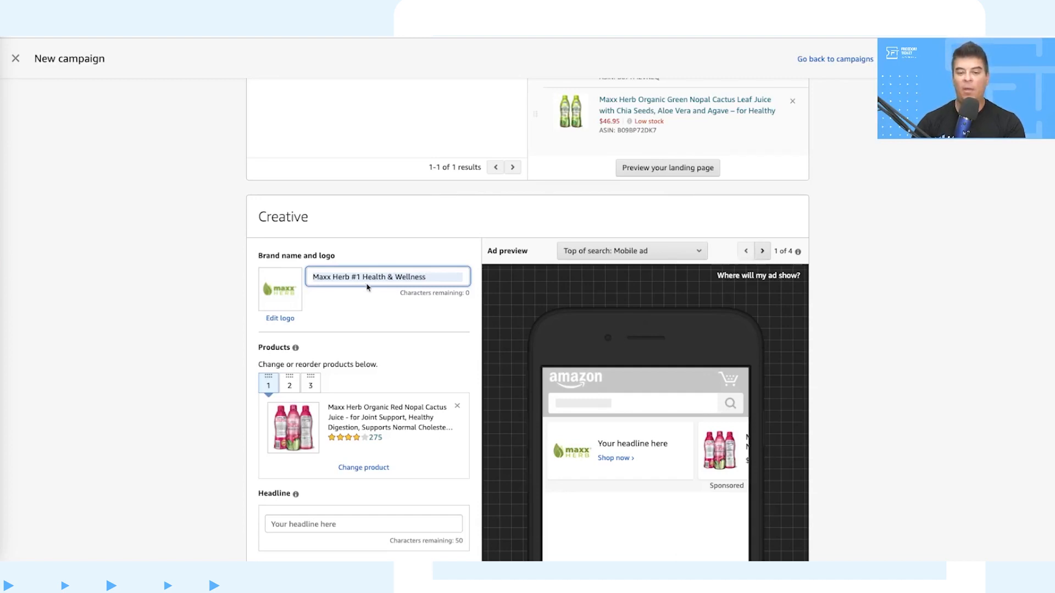
Step: Review the products assigned to positions 1, 2 and 3 of the ad creative
scroll(418, 283, down, 2)
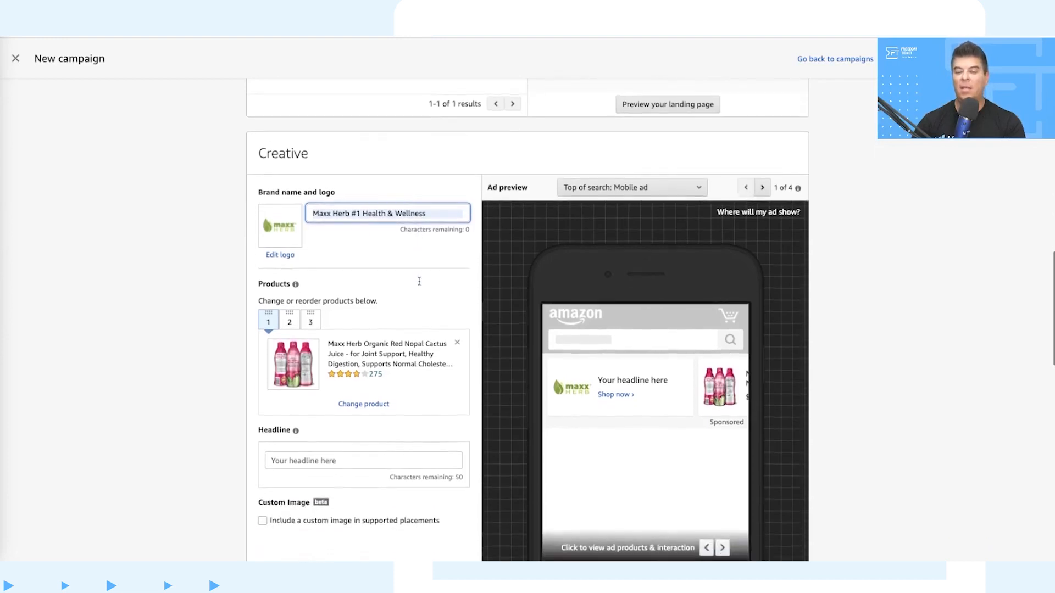
scroll(422, 254, down, 1)
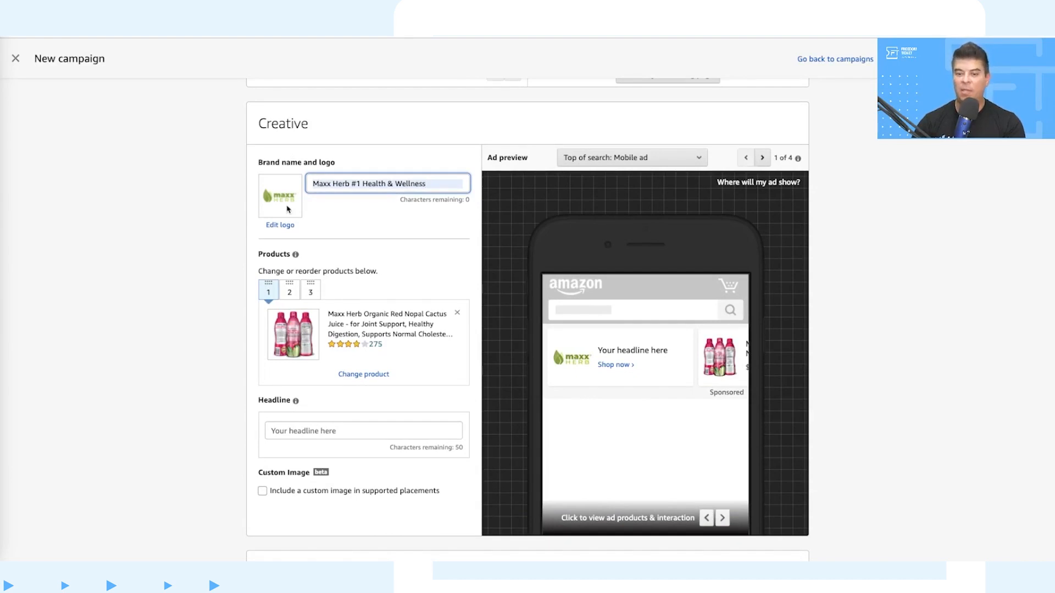
scroll(378, 217, down, 3)
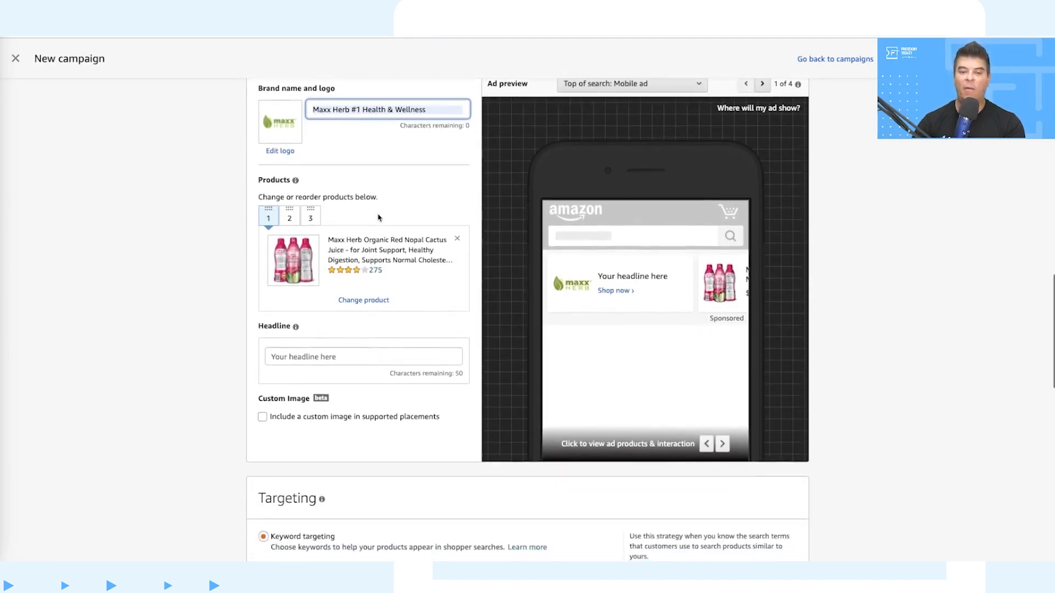
click(290, 217)
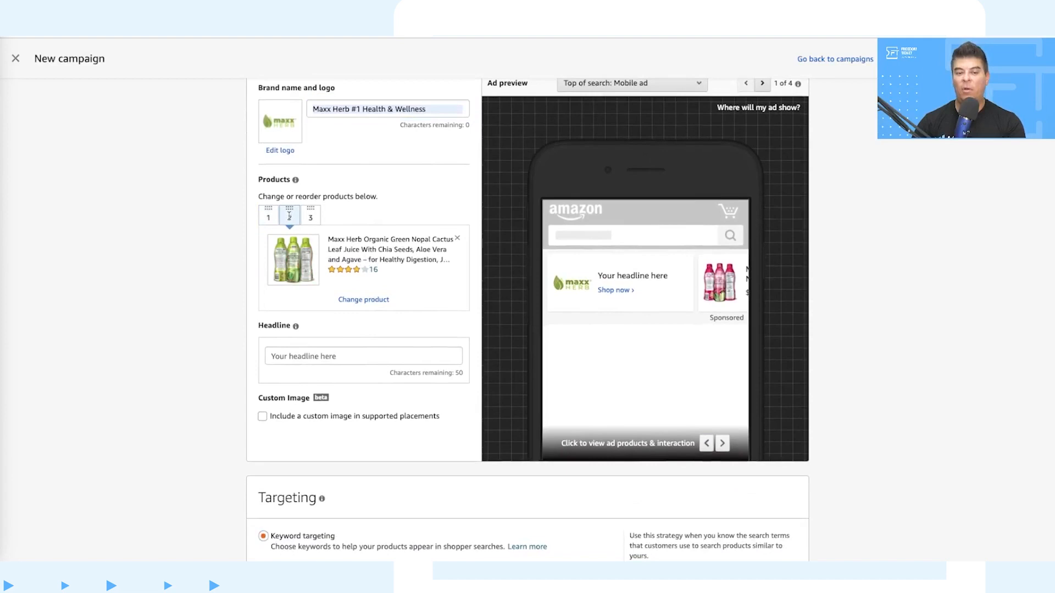
click(309, 217)
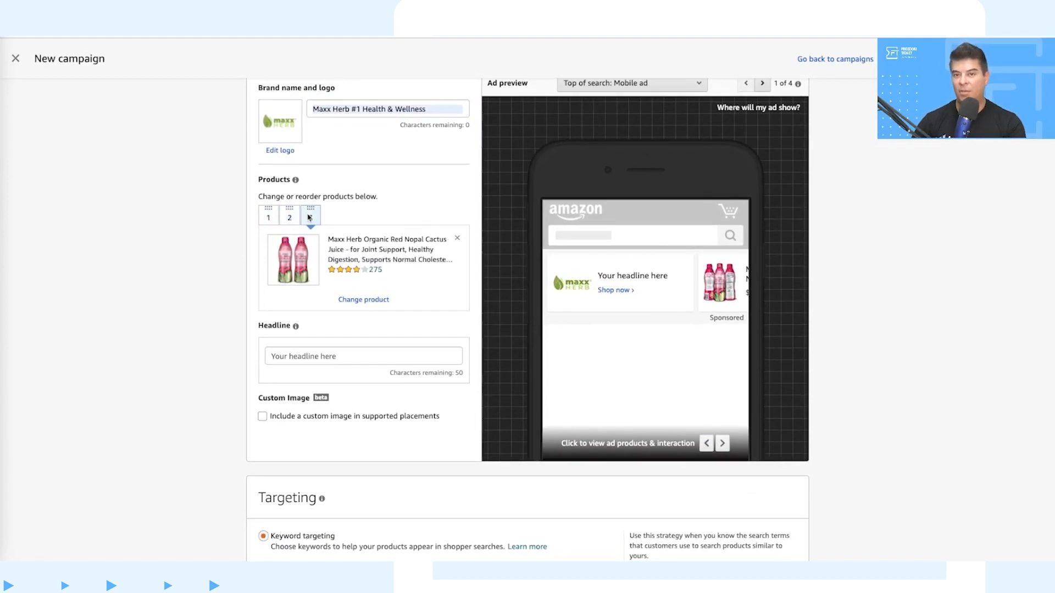
click(270, 218)
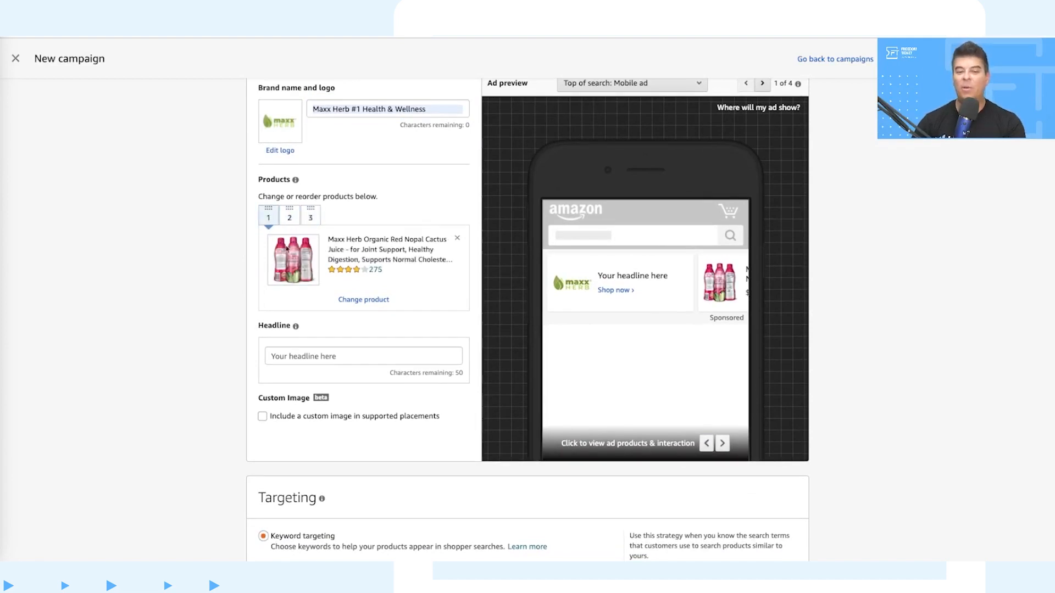
click(290, 218)
click(310, 217)
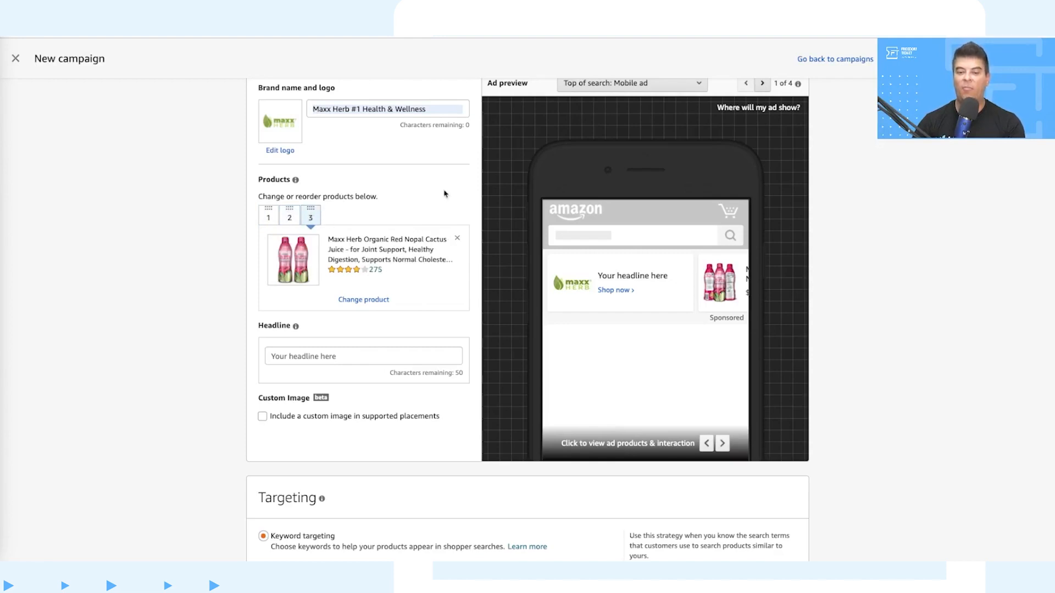
Step: Enter "Nopal Cactus Antioxidant Super Fruit Juice" as the ad's headline
scroll(596, 301, up, 2)
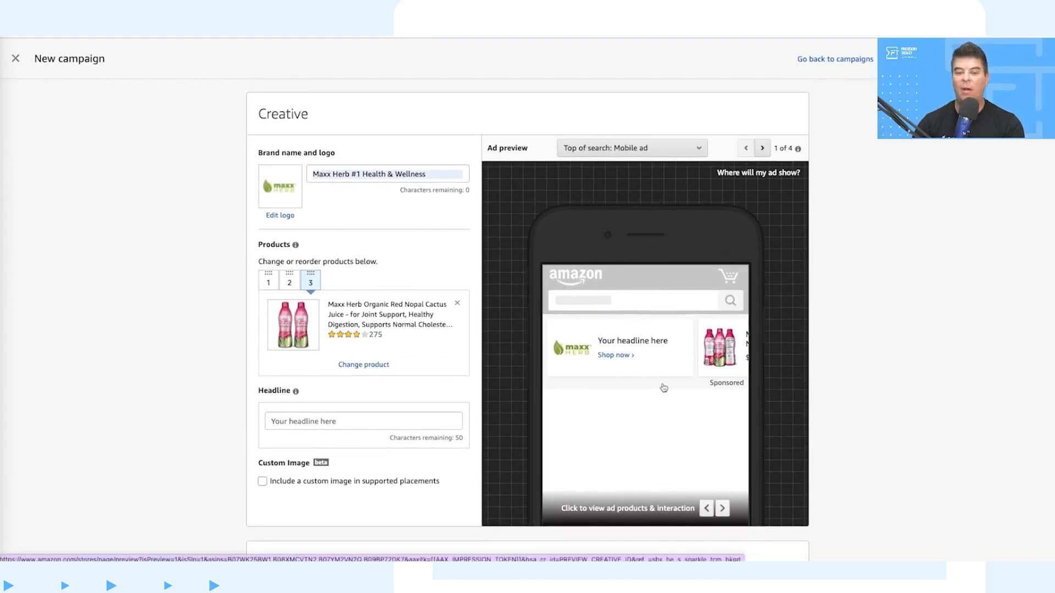
scroll(596, 353, down, 1)
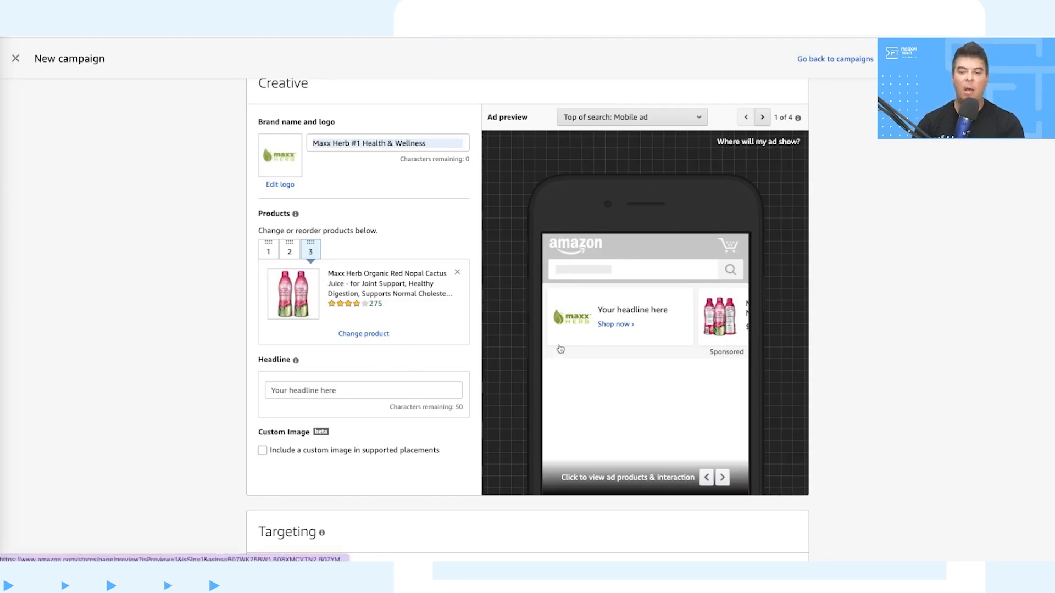
click(379, 391)
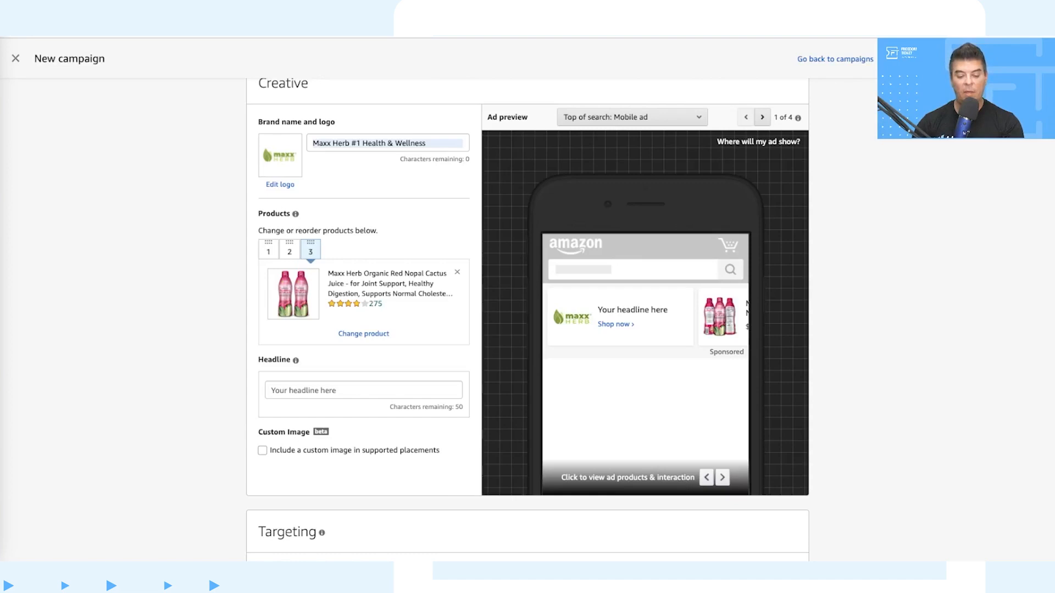
click(400, 394)
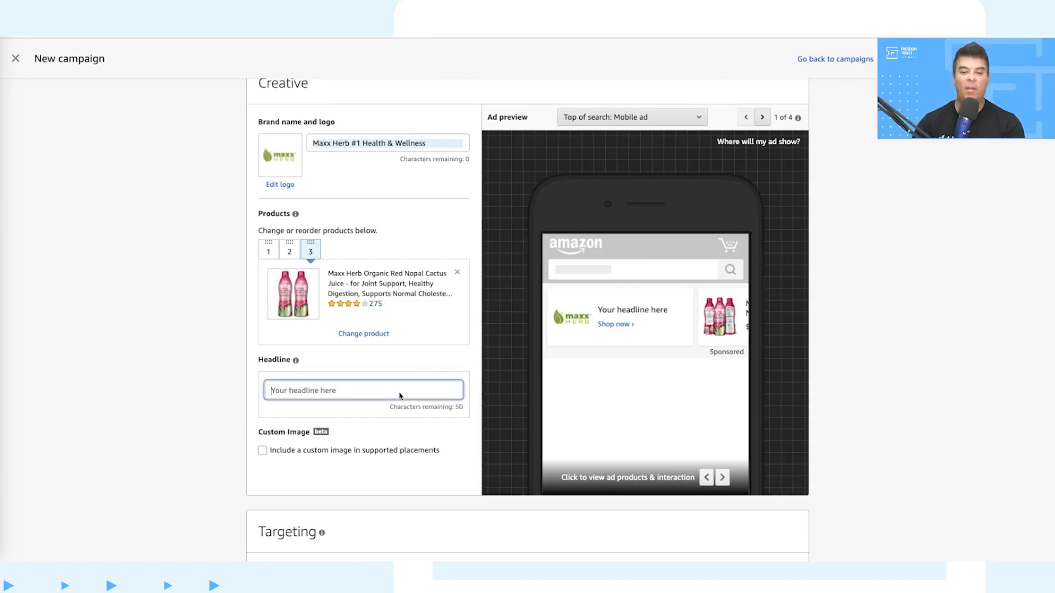
text(Nopal Cactus Antioxidant Super Fruit Juice)
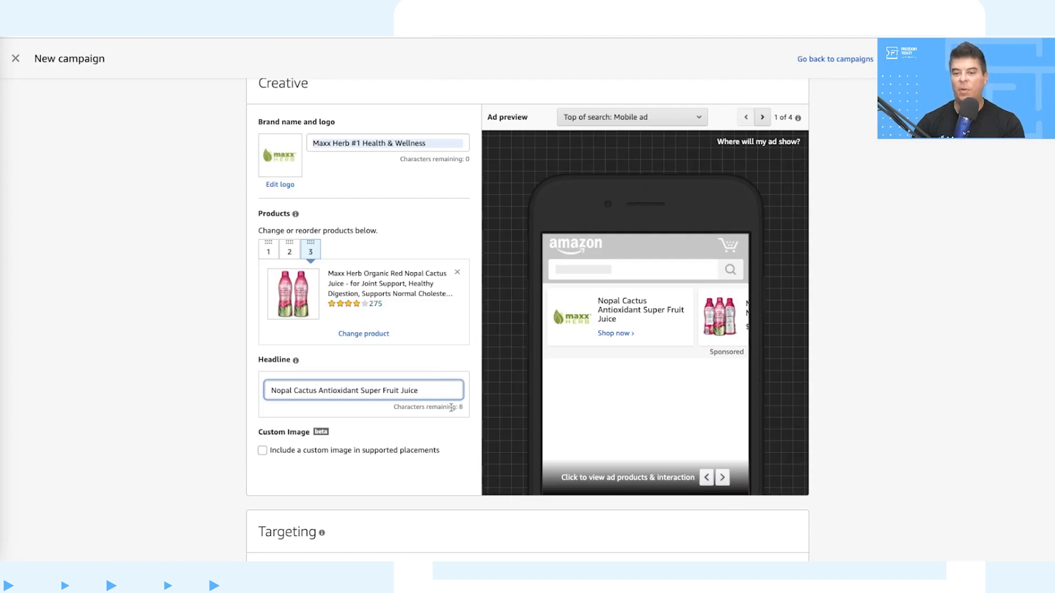
Step: Preview the ad as a Top of search desktop ad, and return to the Top of search mobile preview
scroll(449, 381, down, 2)
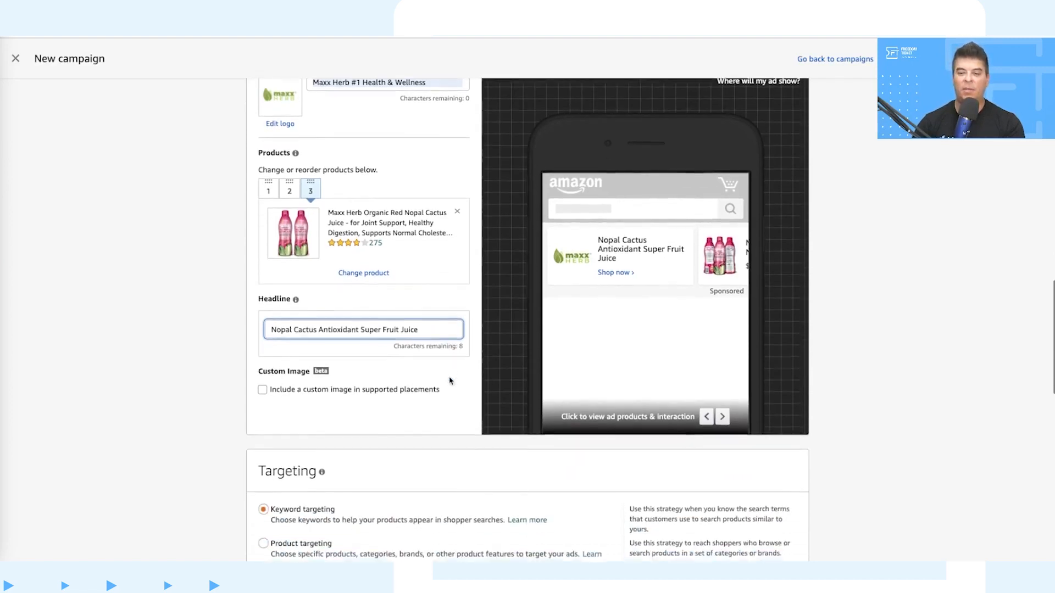
scroll(450, 381, up, 1)
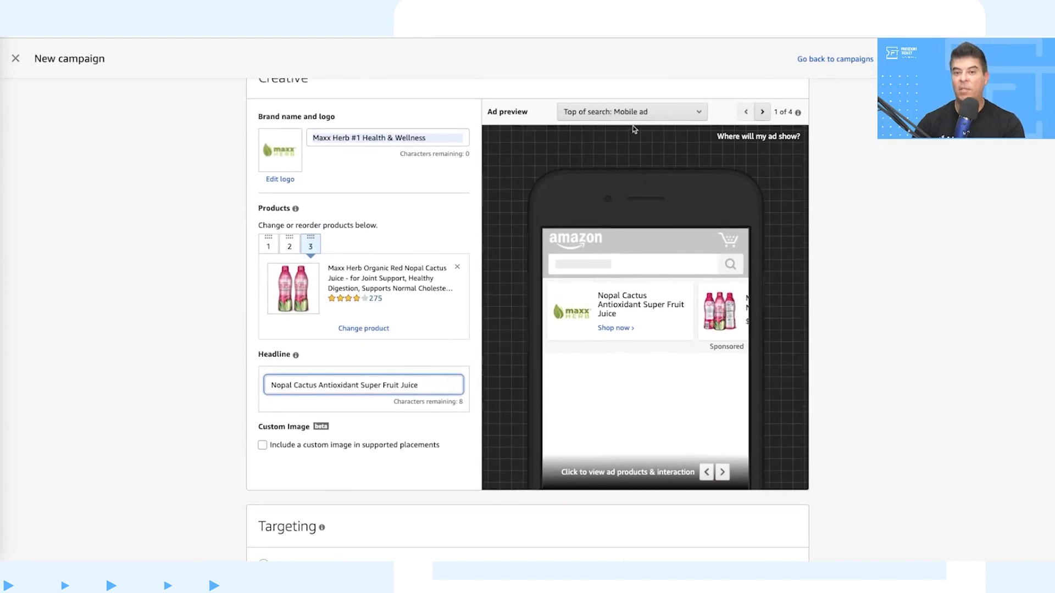
click(637, 114)
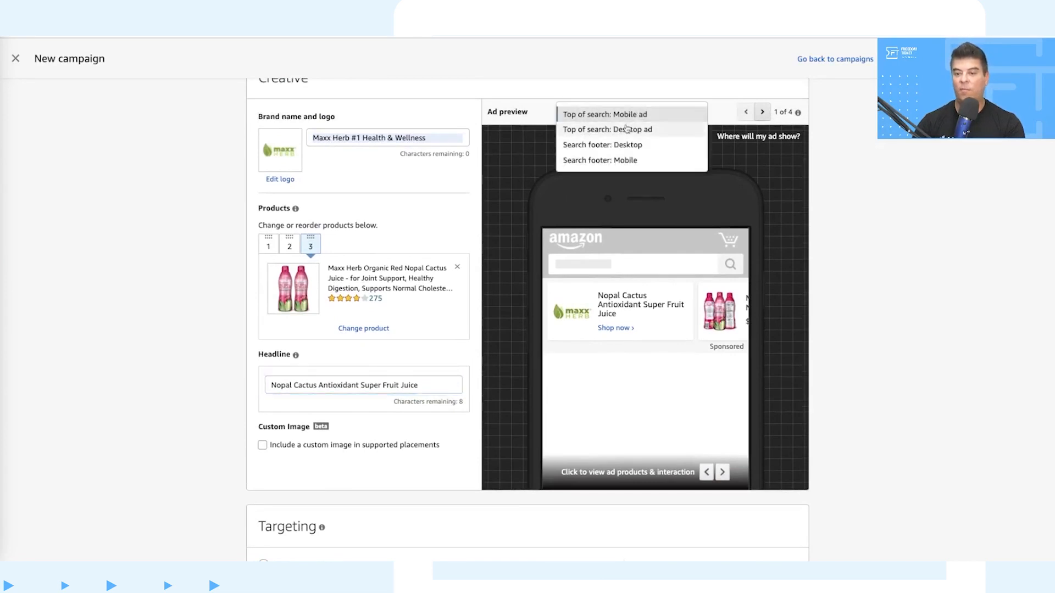
click(624, 129)
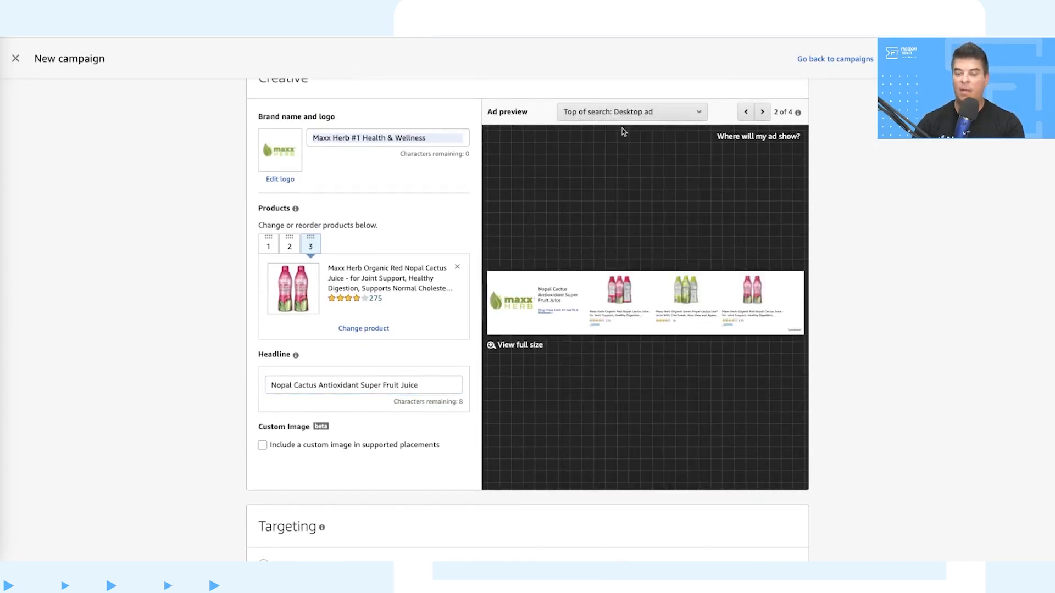
click(618, 114)
click(616, 117)
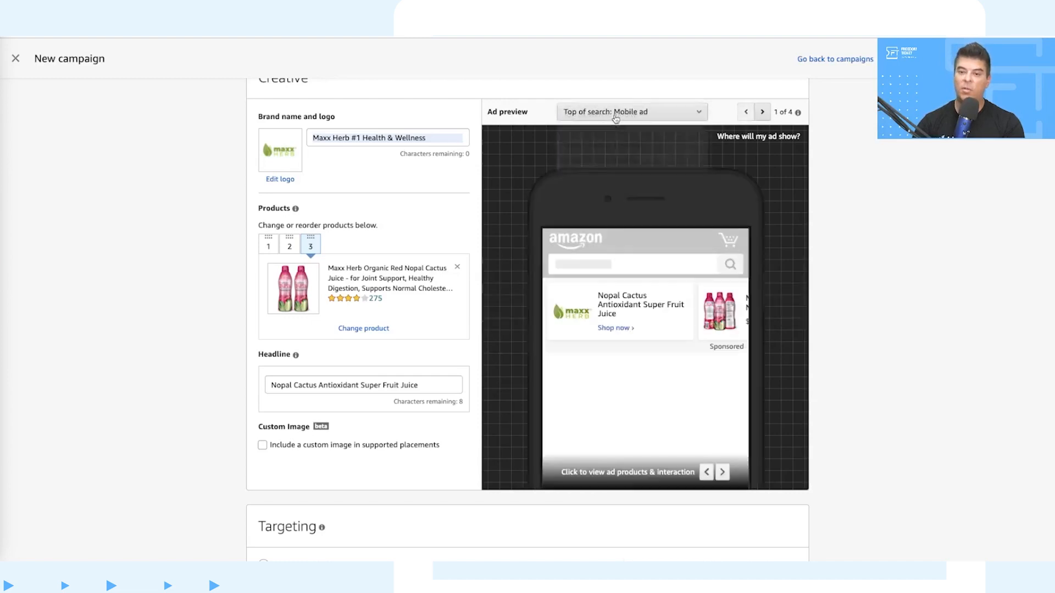
Step: Switch the ad preview to the Top of search desktop ad and enable a custom image in supported placements
click(616, 115)
click(611, 128)
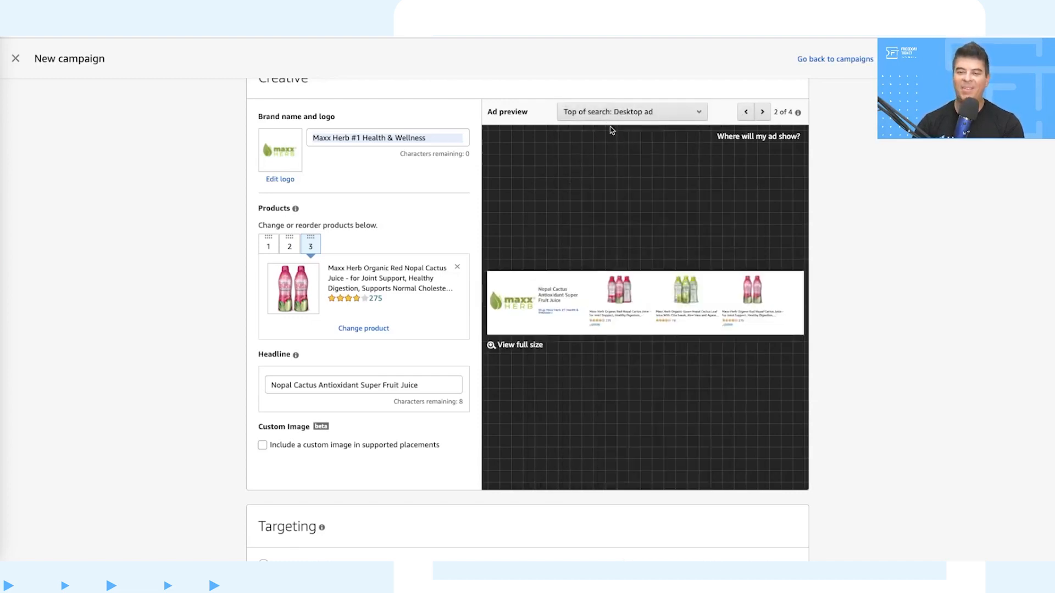
scroll(414, 372, down, 2)
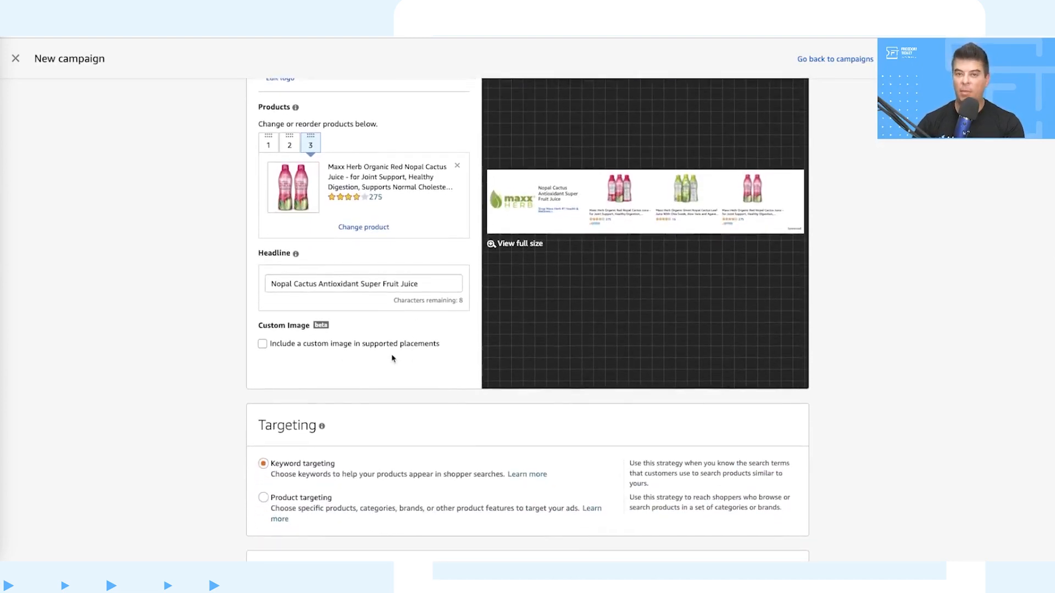
click(263, 344)
scroll(382, 324, down, 1)
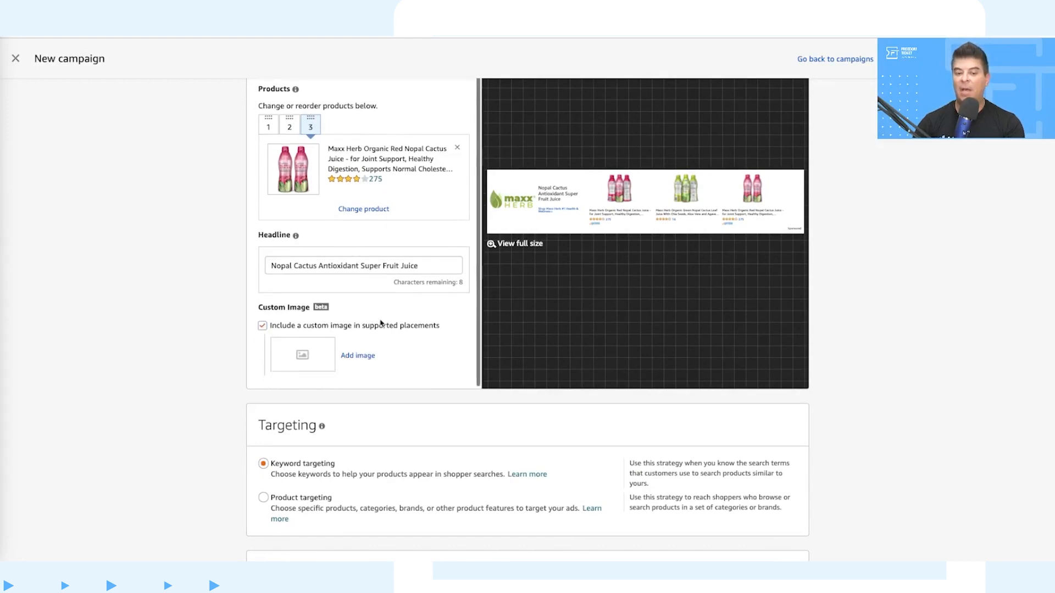
Step: Open the add-image settings to examine the custom image specs, and close them without choosing an image
click(362, 357)
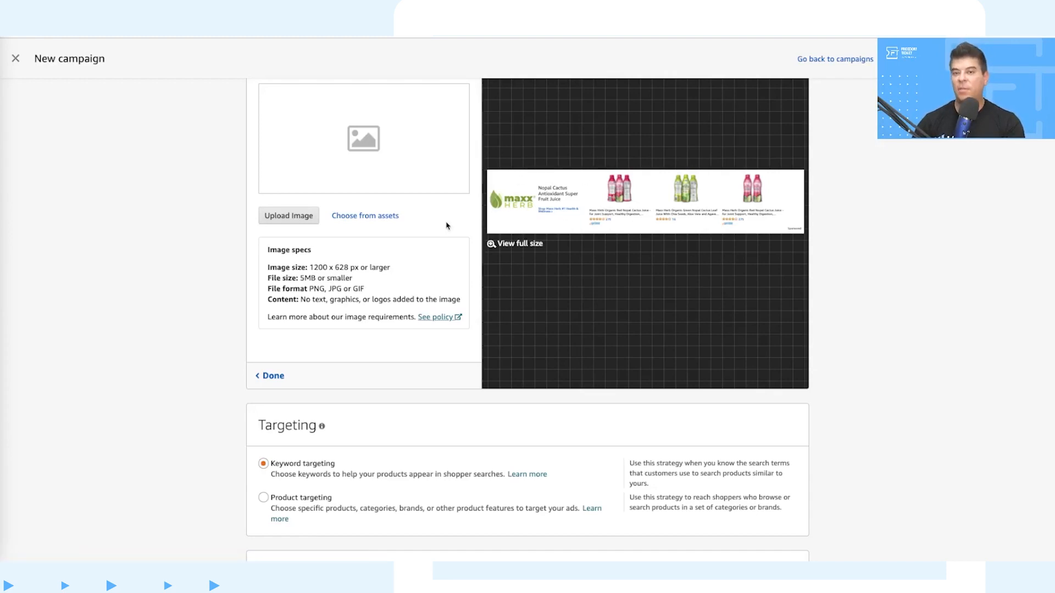
scroll(446, 225, up, 2)
scroll(448, 226, up, 1)
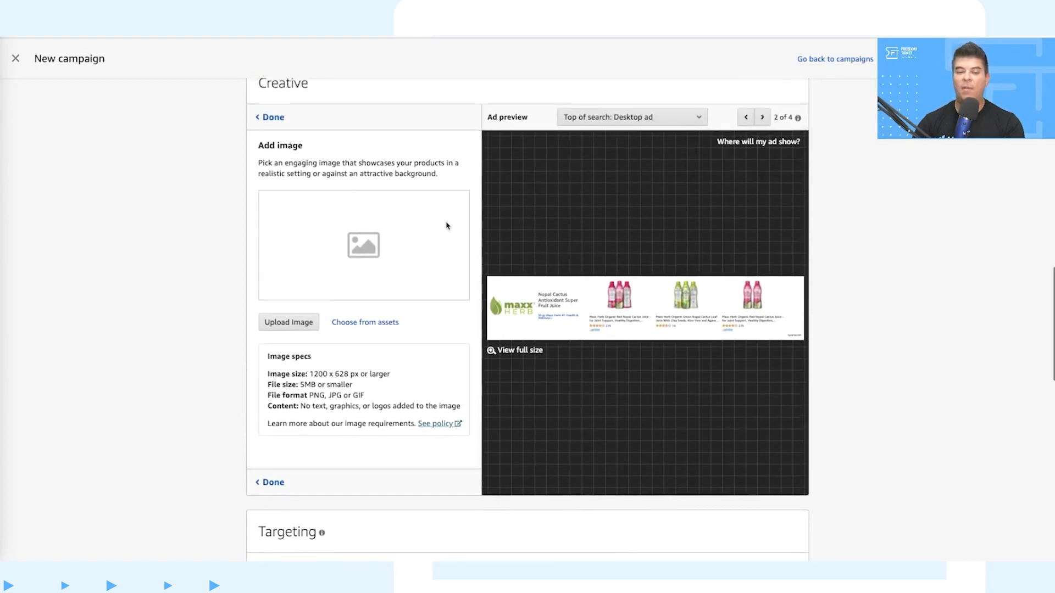
scroll(447, 225, down, 2)
click(275, 396)
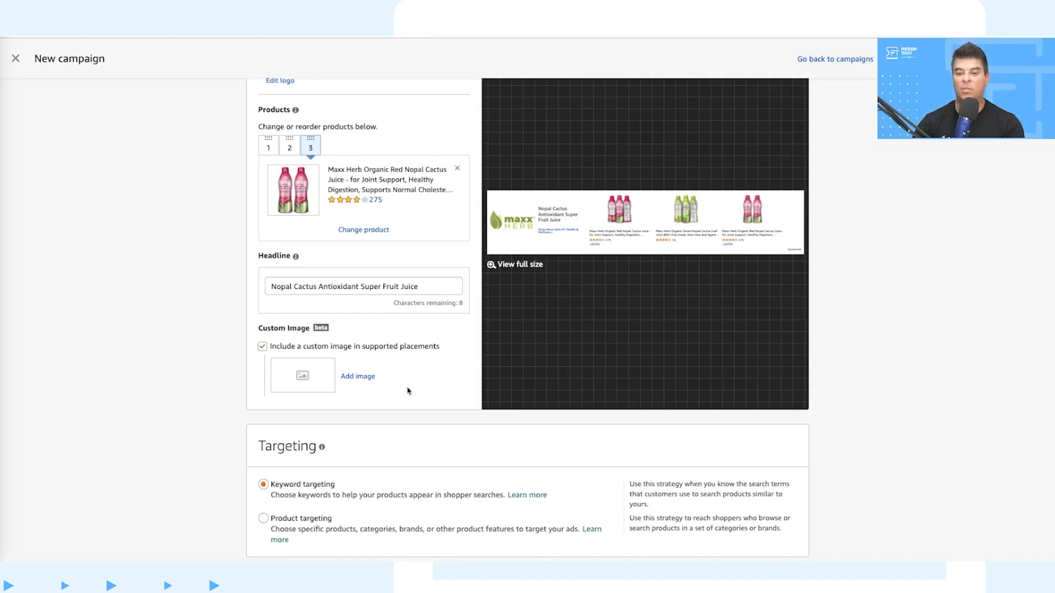
Step: Review the keyword and product targeting options, the automated bidding setting and the suggested keywords with their bids
scroll(198, 455, down, 3)
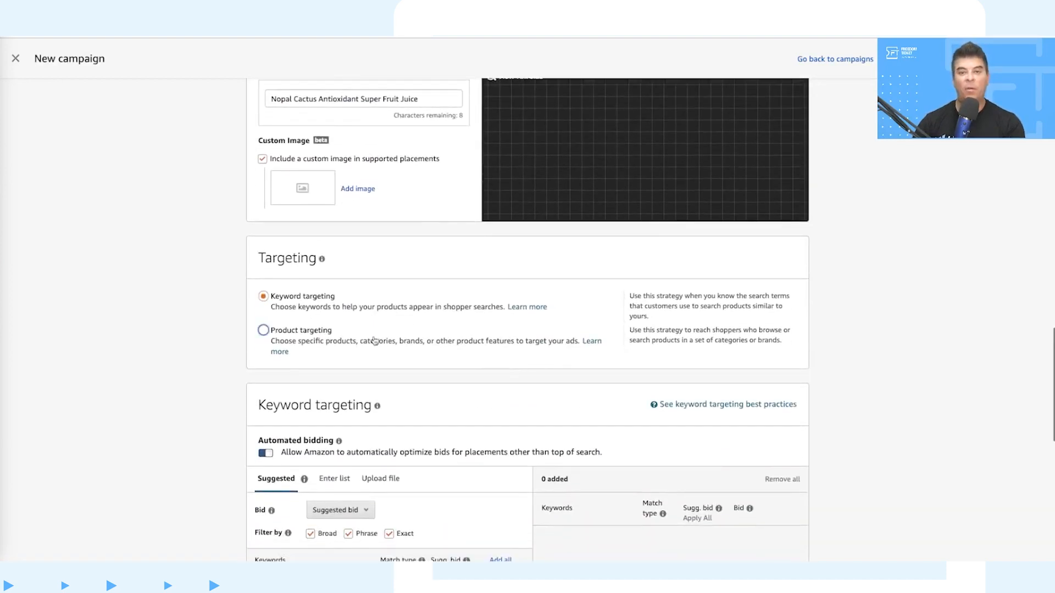
scroll(460, 328, down, 1)
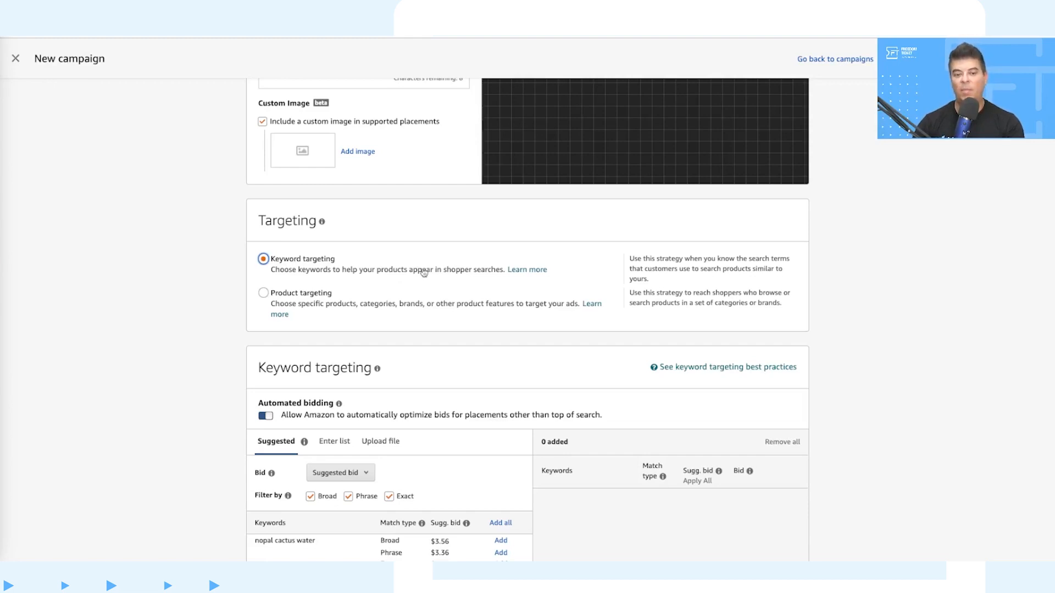
scroll(423, 274, down, 1)
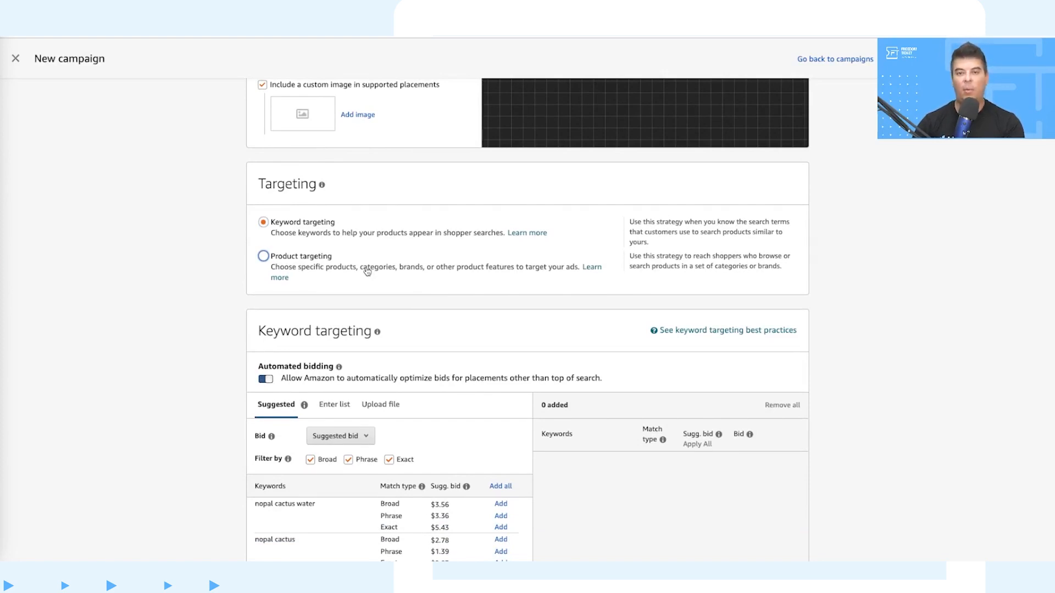
scroll(367, 271, down, 1)
scroll(419, 243, down, 3)
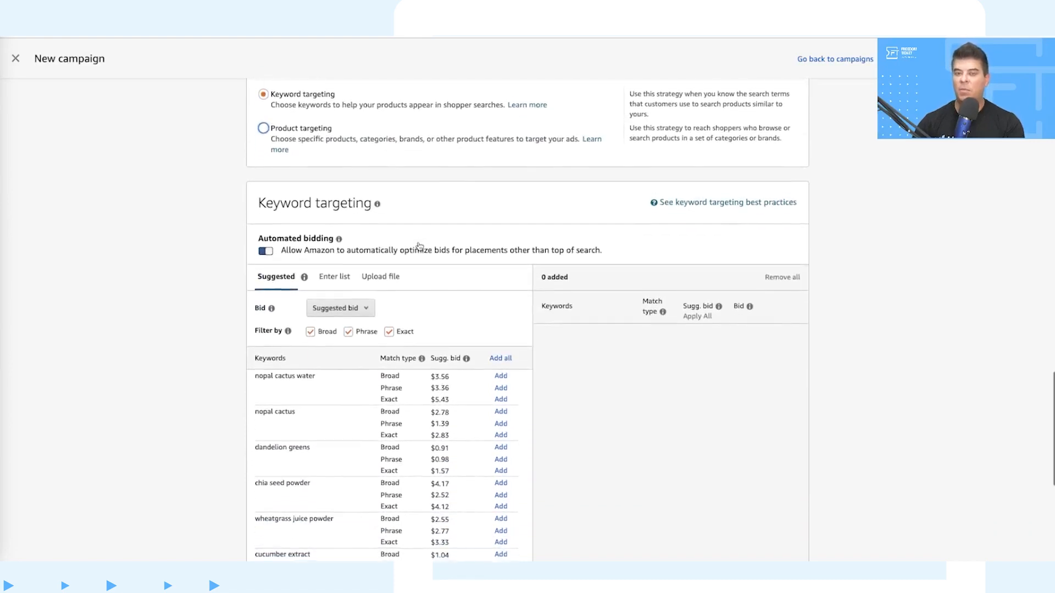
scroll(419, 245, down, 1)
scroll(421, 163, down, 2)
scroll(422, 161, down, 1)
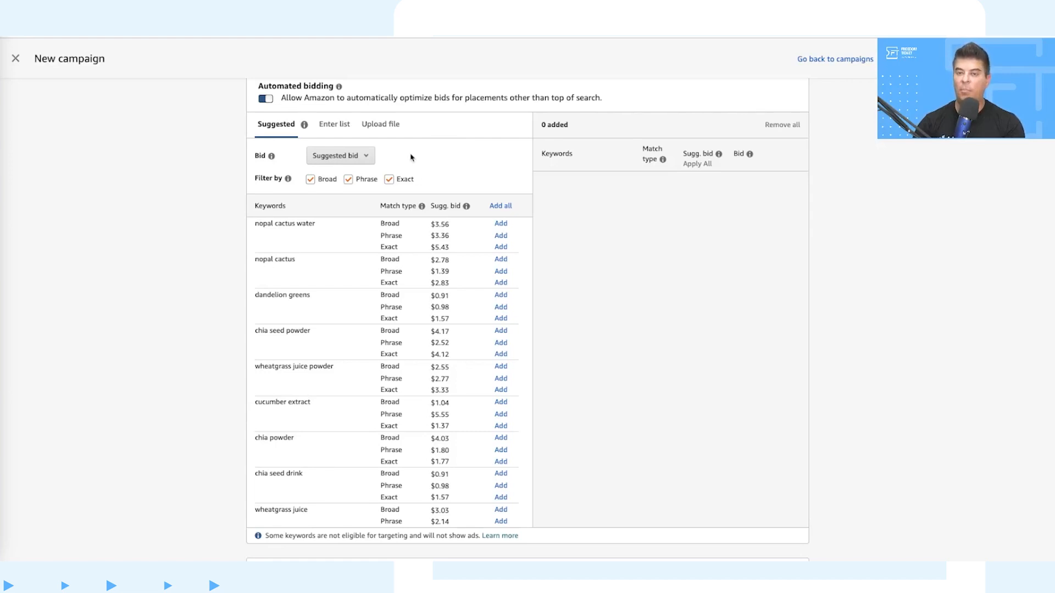
Step: Paste the list of nopal and prickly pear keywords with only the Phrase match type enabled, and add them with suggested bids
click(337, 125)
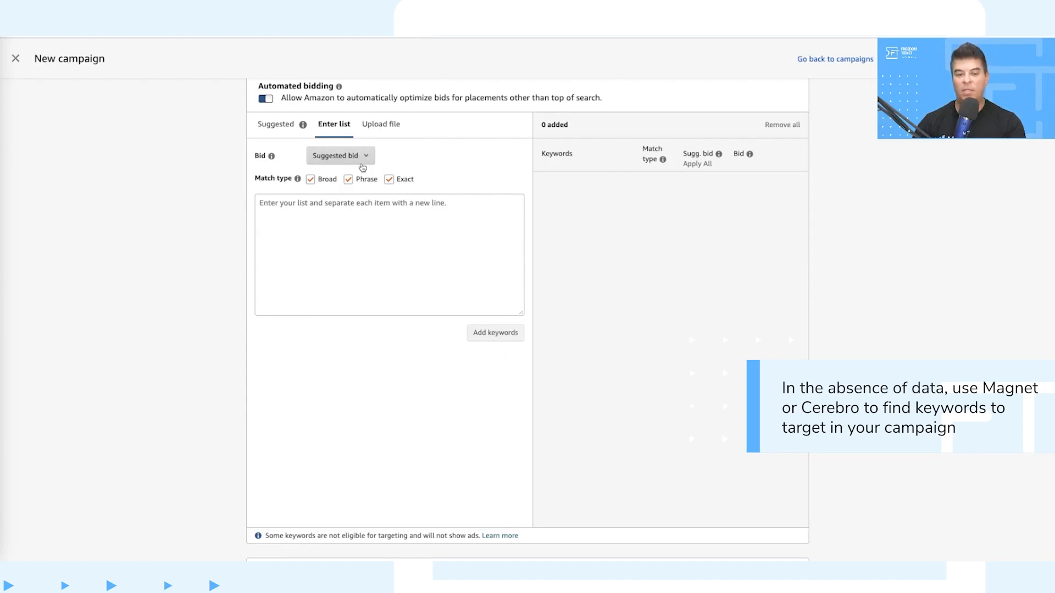
click(311, 180)
click(389, 179)
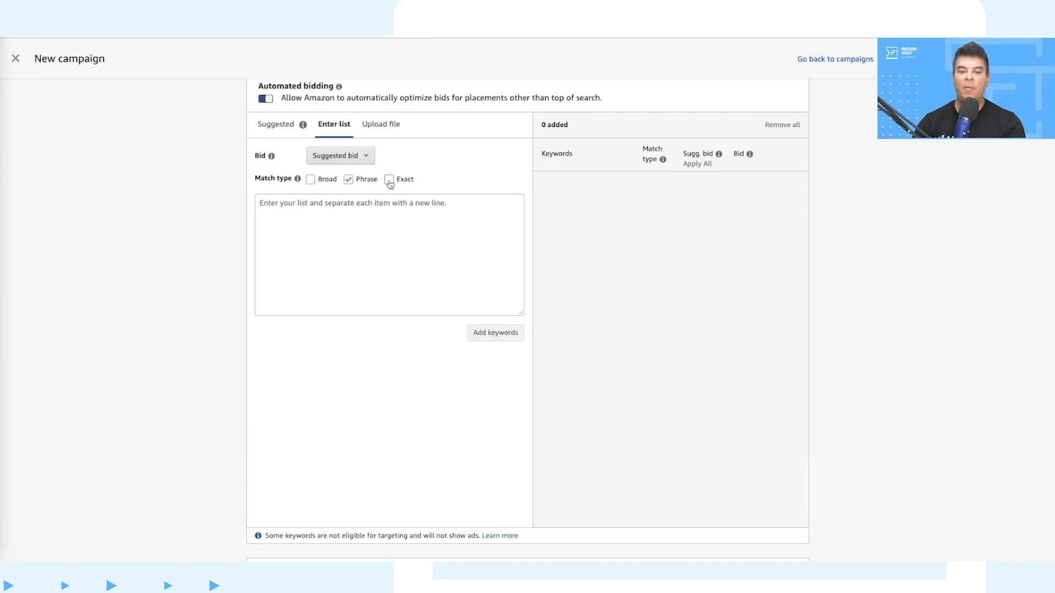
click(379, 225)
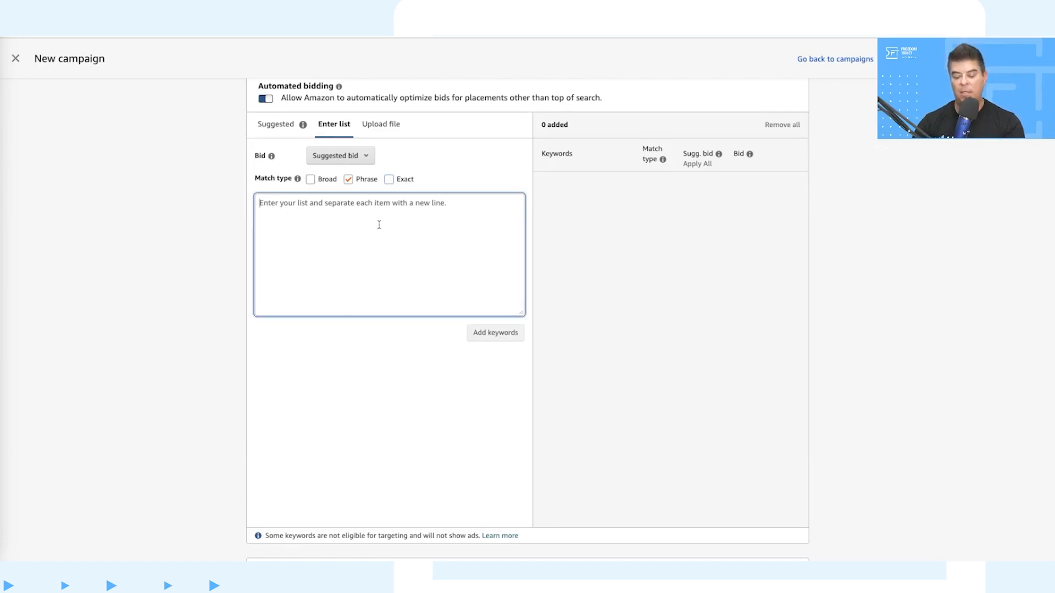
key(ctrl+v)
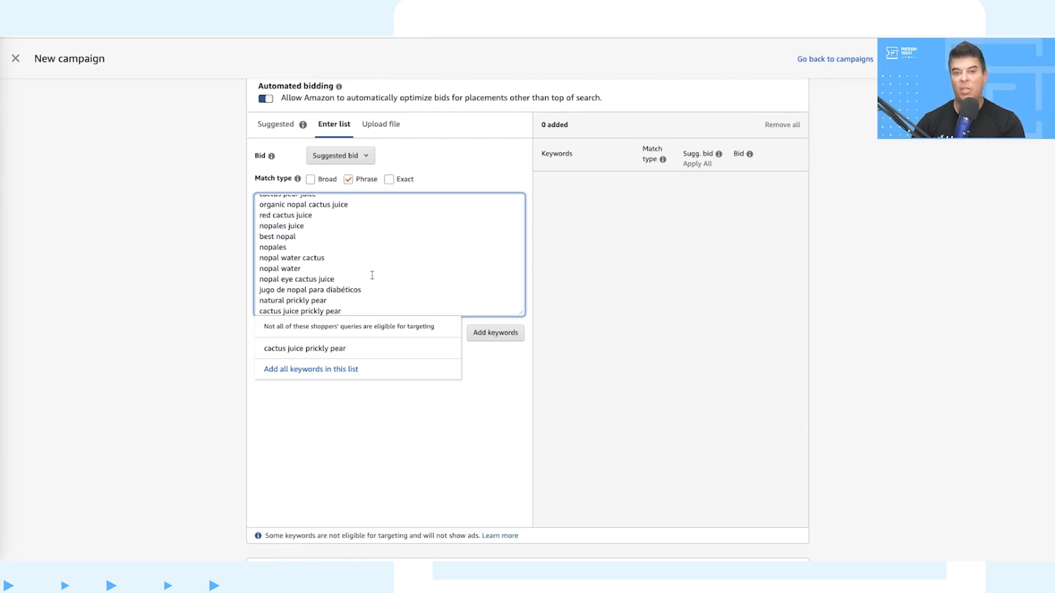
click(497, 334)
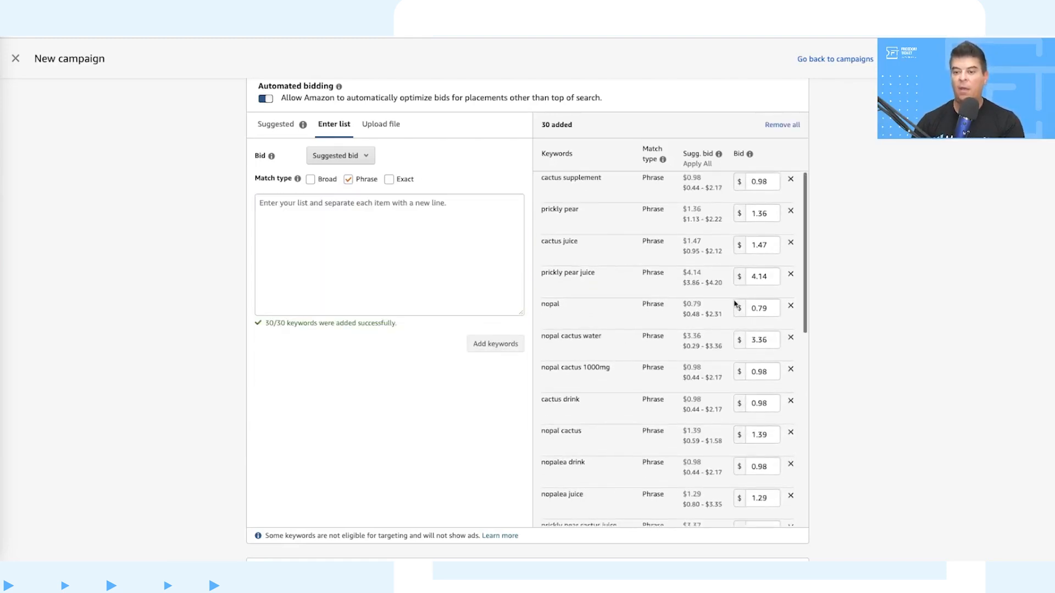
Step: Read the explanation of suggested bids and review the bids of the added phrase-match keywords
click(719, 154)
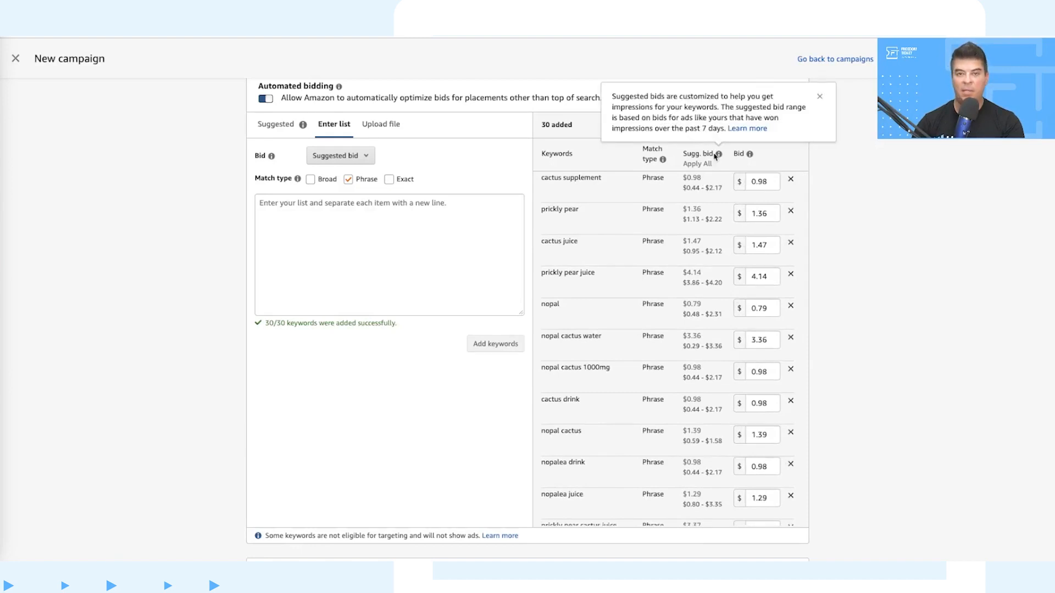
click(750, 153)
click(727, 336)
scroll(728, 340, down, 10)
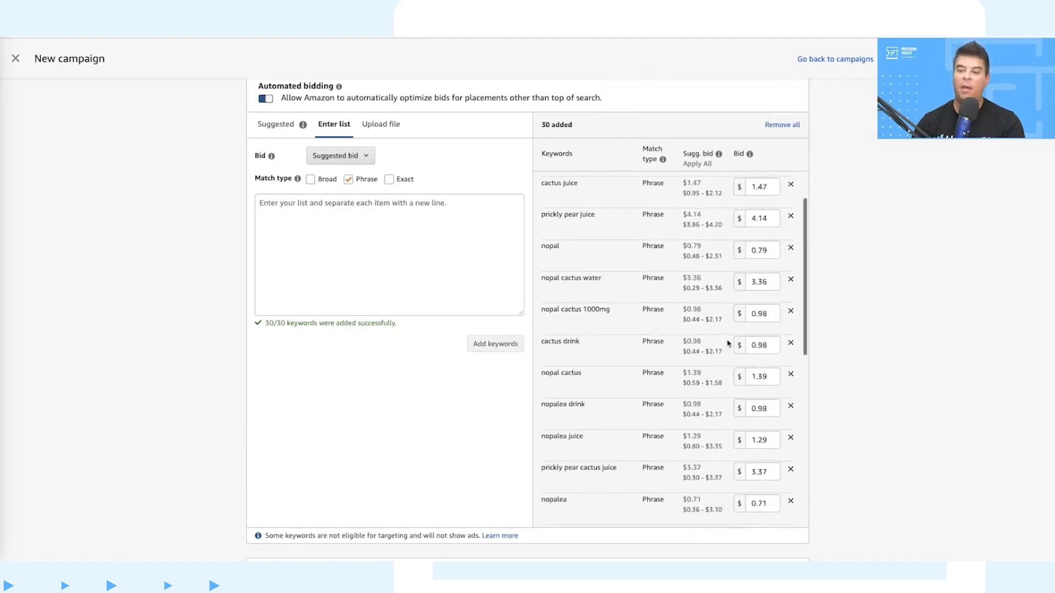
scroll(728, 344, down, 5)
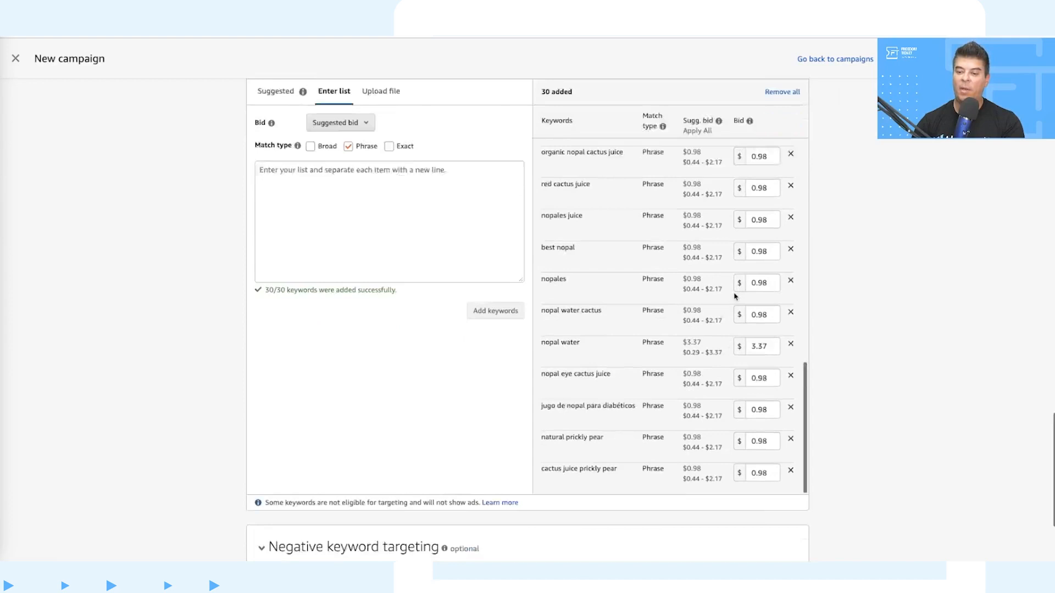
Step: Submit the product collection campaign for review and return to the campaign manager
scroll(735, 297, down, 3)
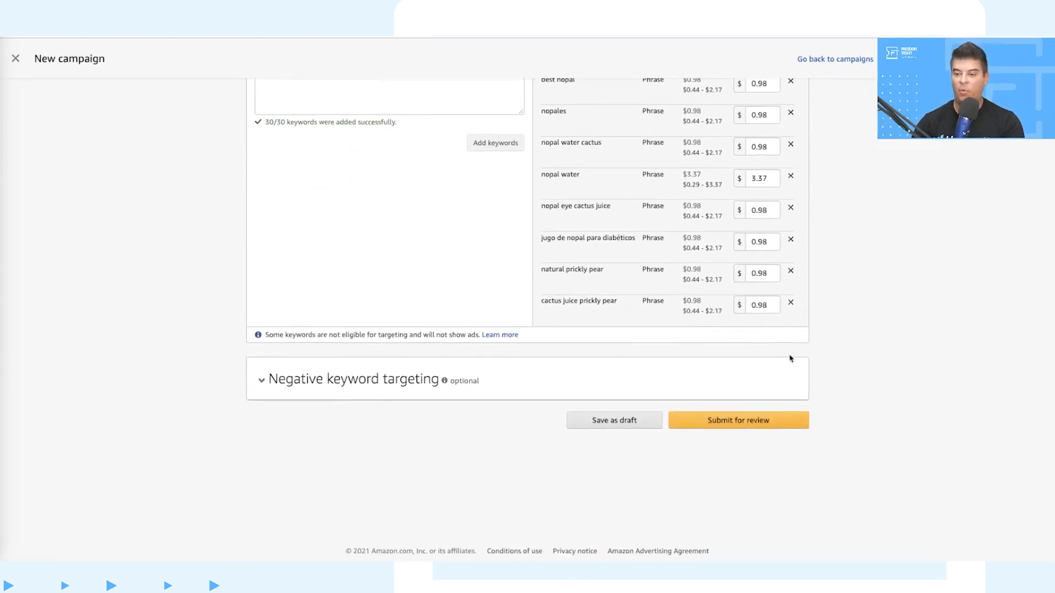
click(713, 422)
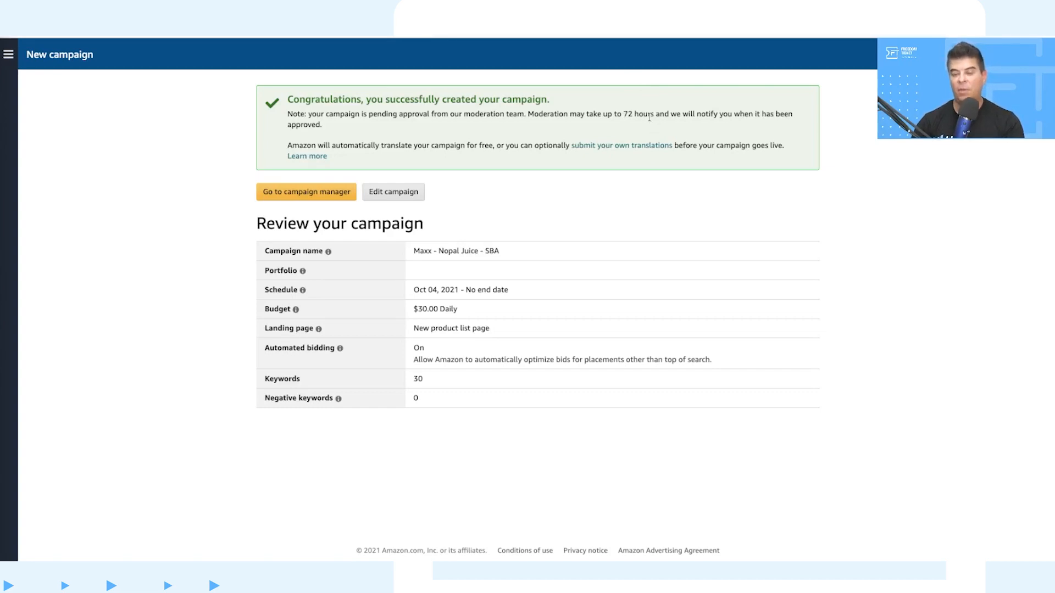
click(301, 196)
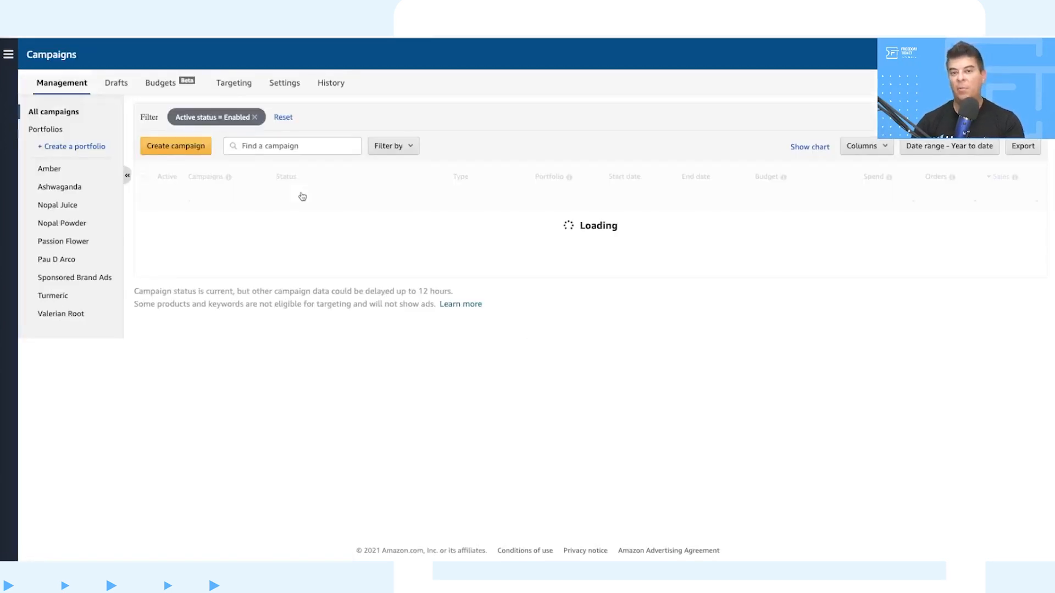
Step: Start a new Sponsored Brands campaign and set its daily budget to $30
click(194, 151)
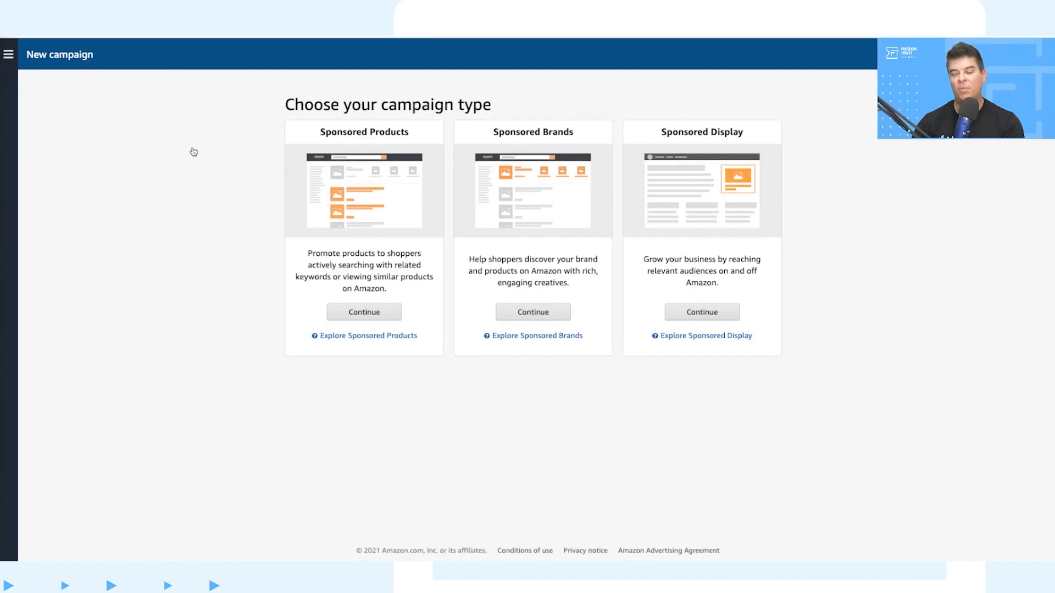
click(534, 313)
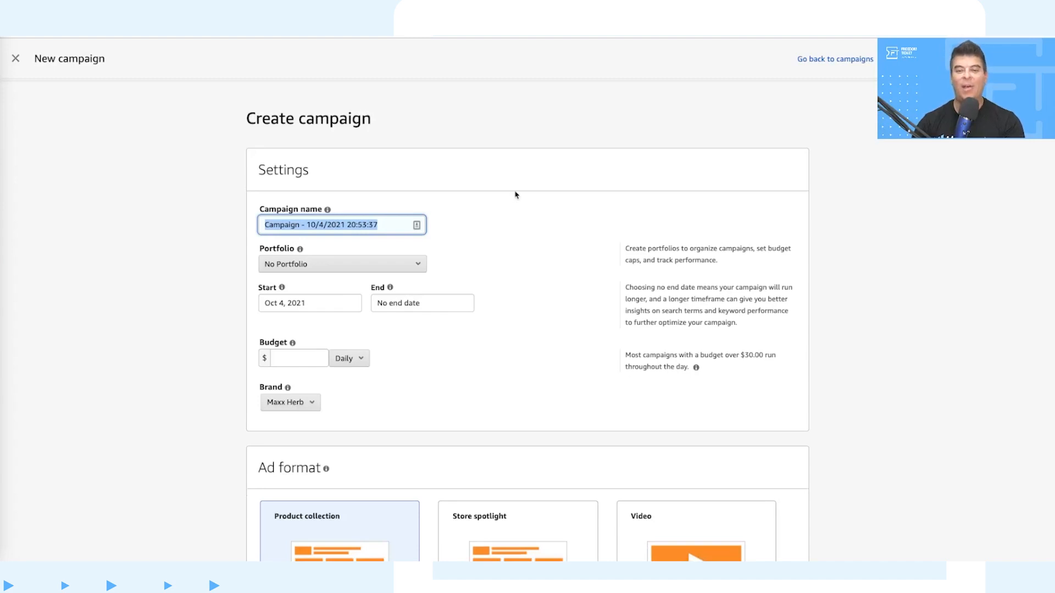
scroll(515, 195, down, 1)
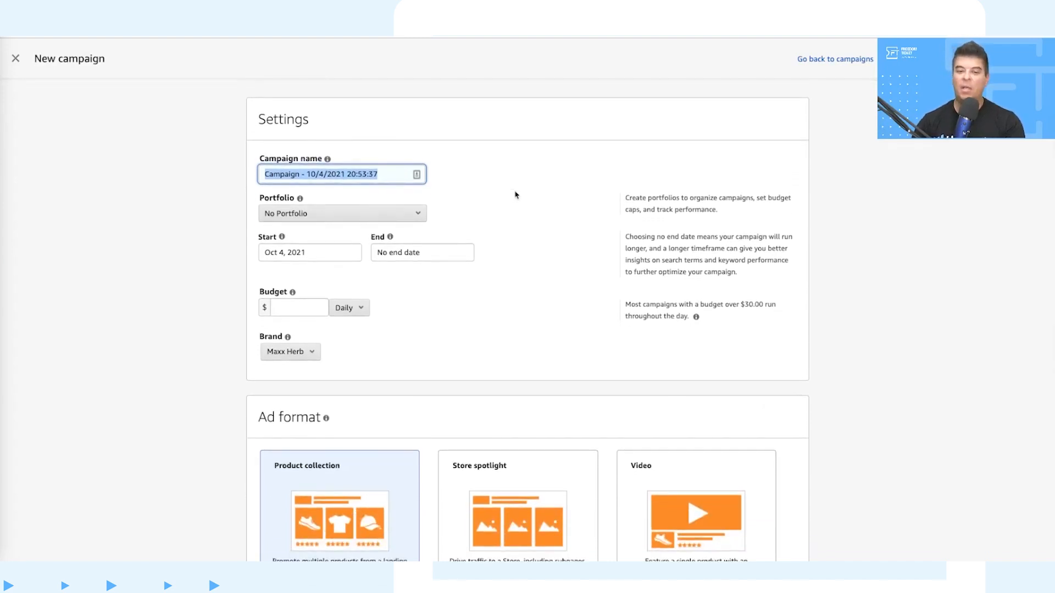
scroll(515, 195, down, 1)
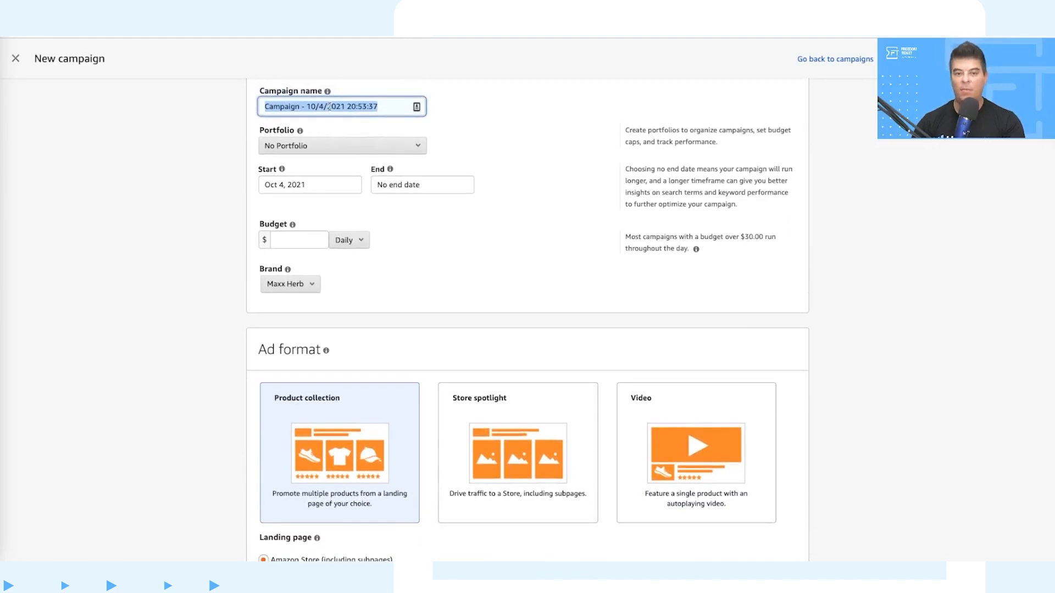
scroll(480, 214, down, 2)
click(286, 138)
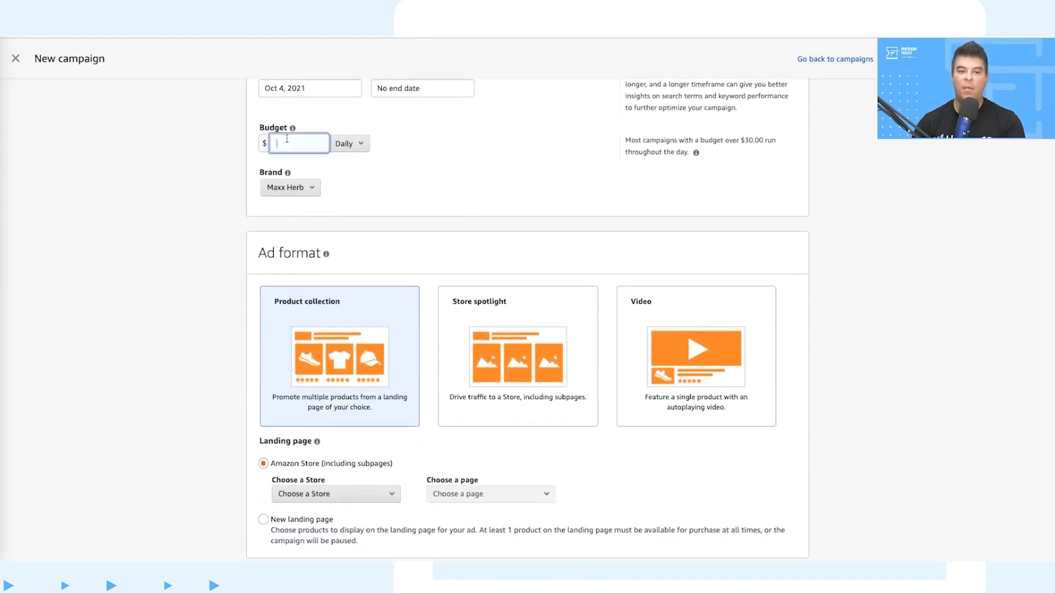
text(30)
Step: Select the Video ad format and add the Maxx Herb Passion Flower Extract as the advertised product
click(682, 337)
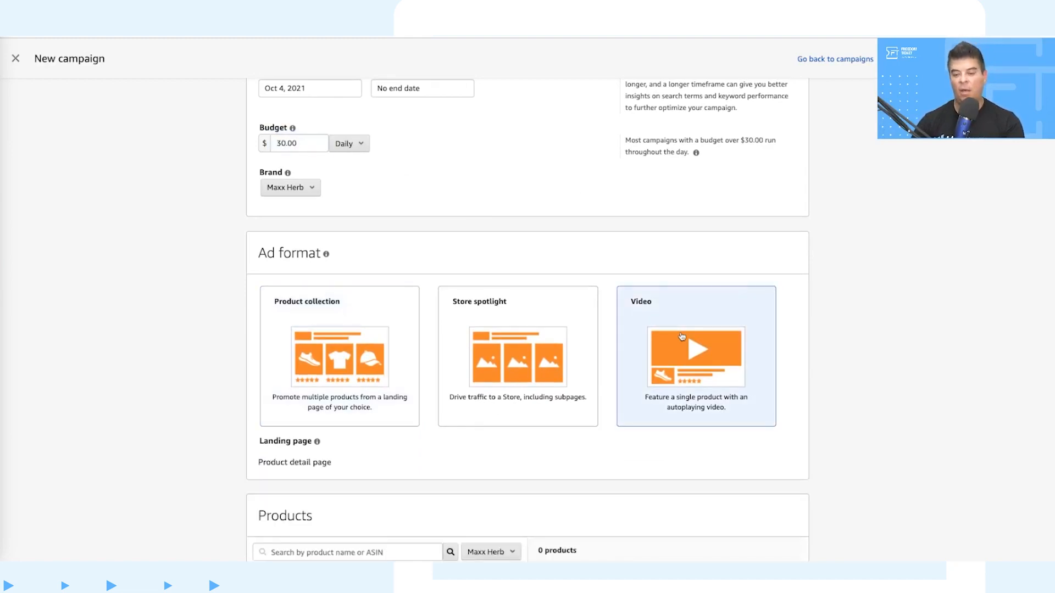
scroll(682, 337, down, 2)
scroll(690, 297, down, 2)
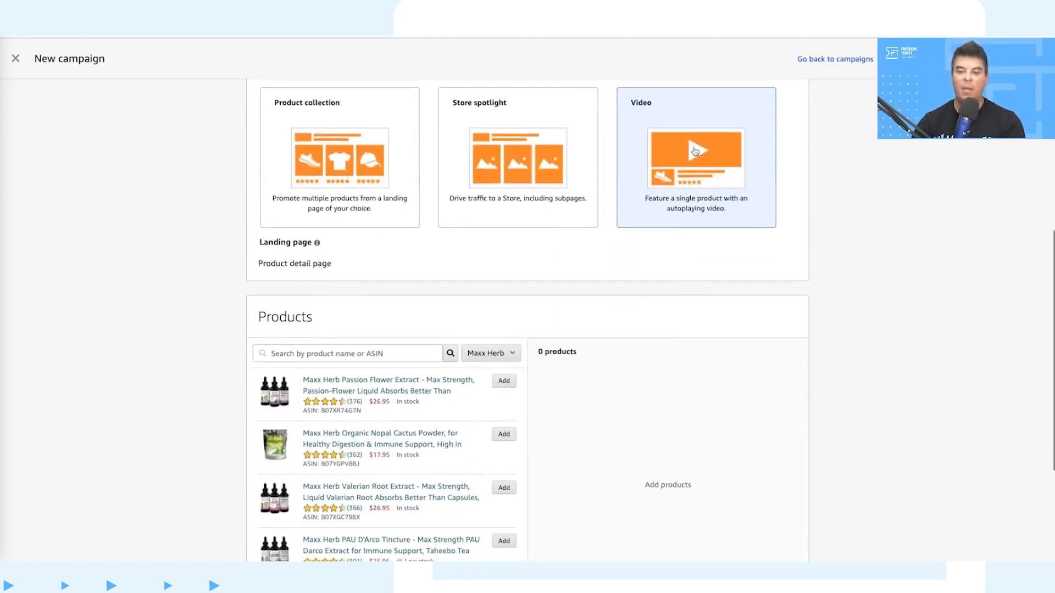
scroll(642, 288, down, 2)
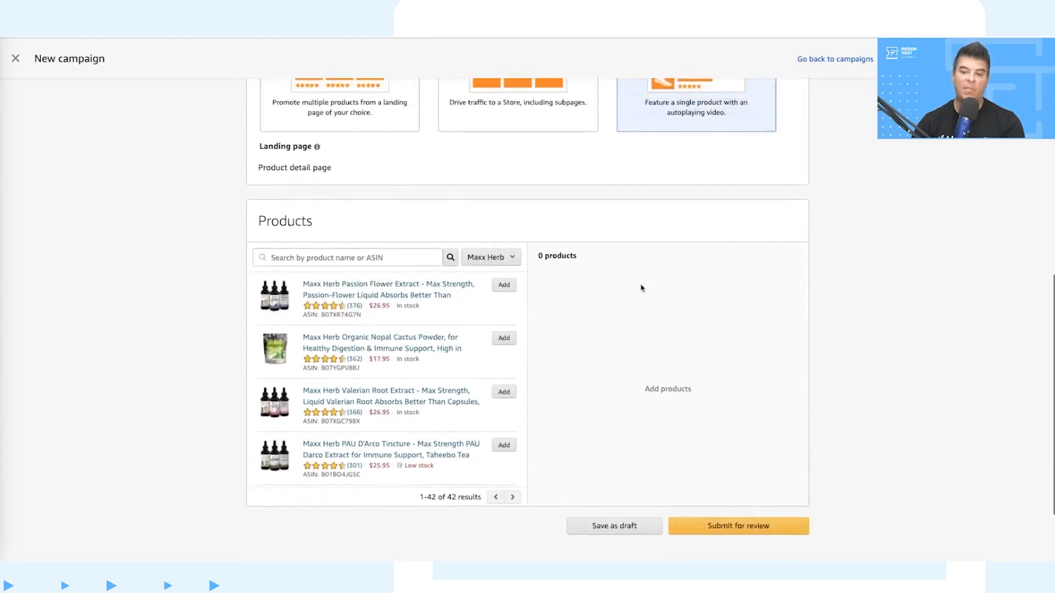
scroll(642, 288, up, 1)
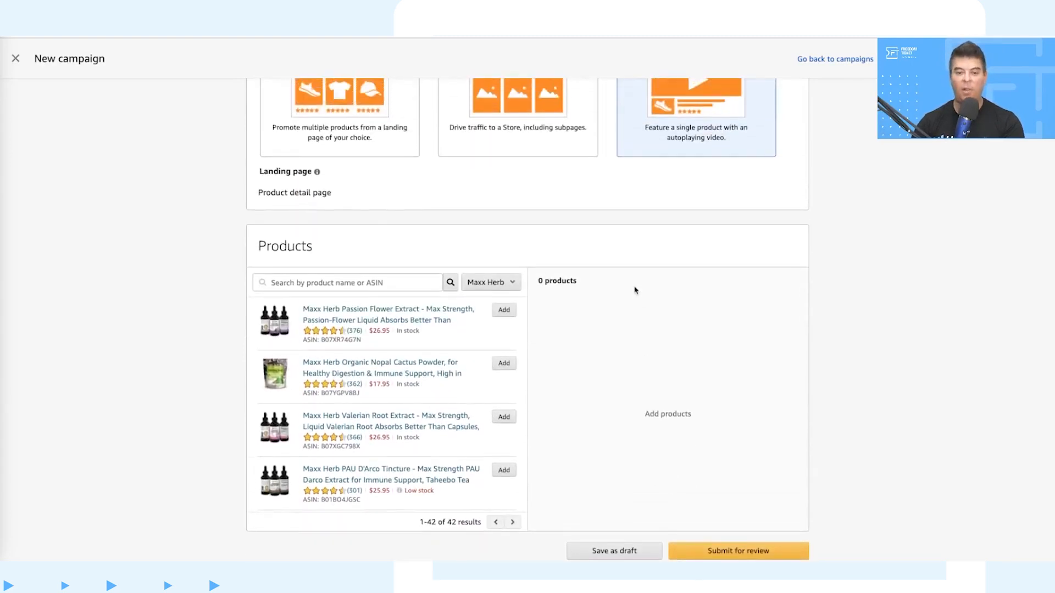
click(506, 311)
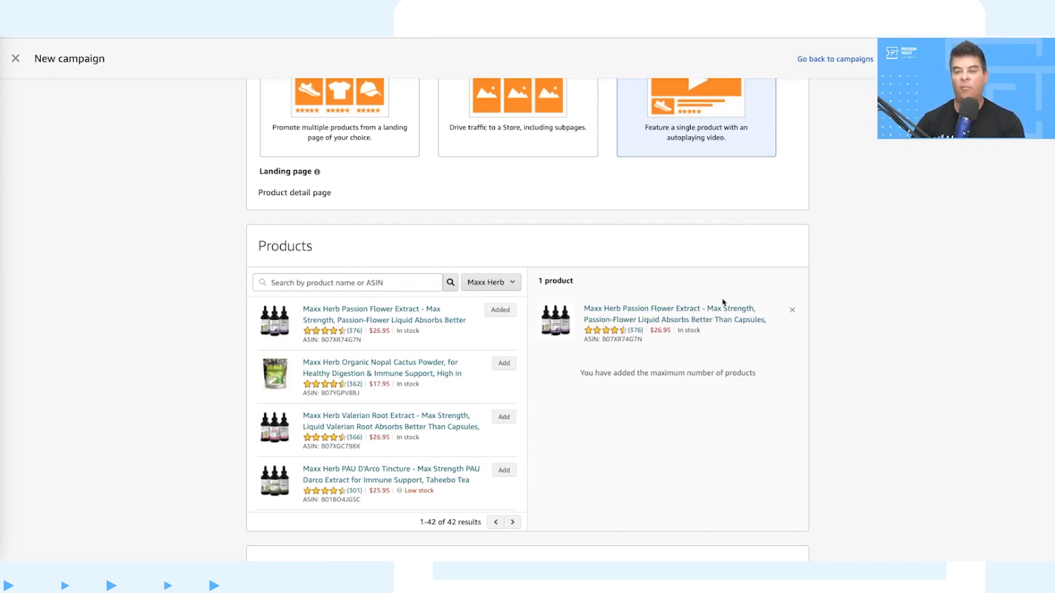
Step: Examine the video guidance and the video and audio file requirements for the ad
scroll(768, 332, down, 4)
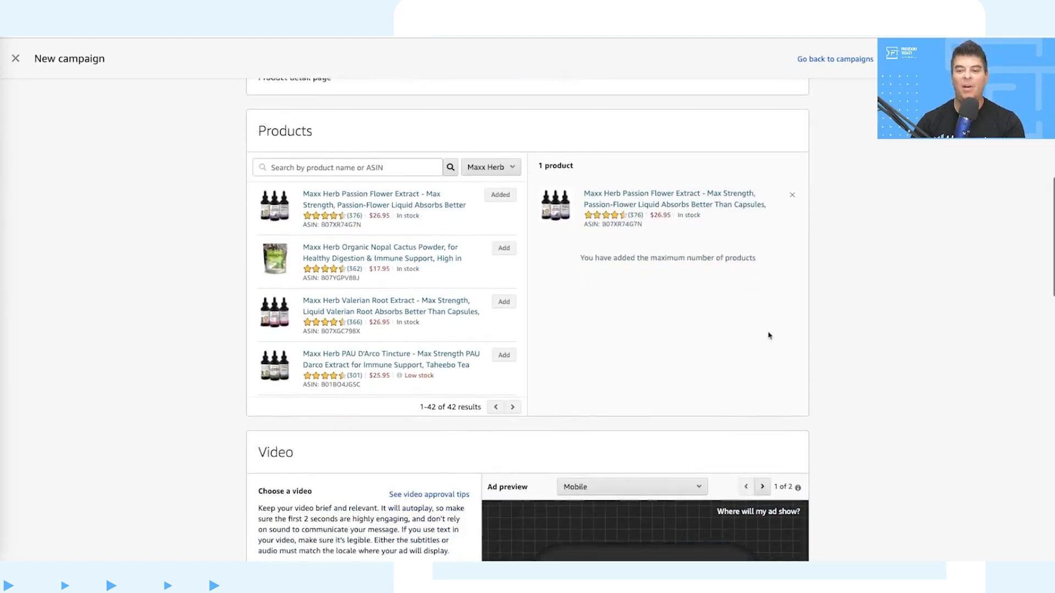
scroll(810, 274, down, 4)
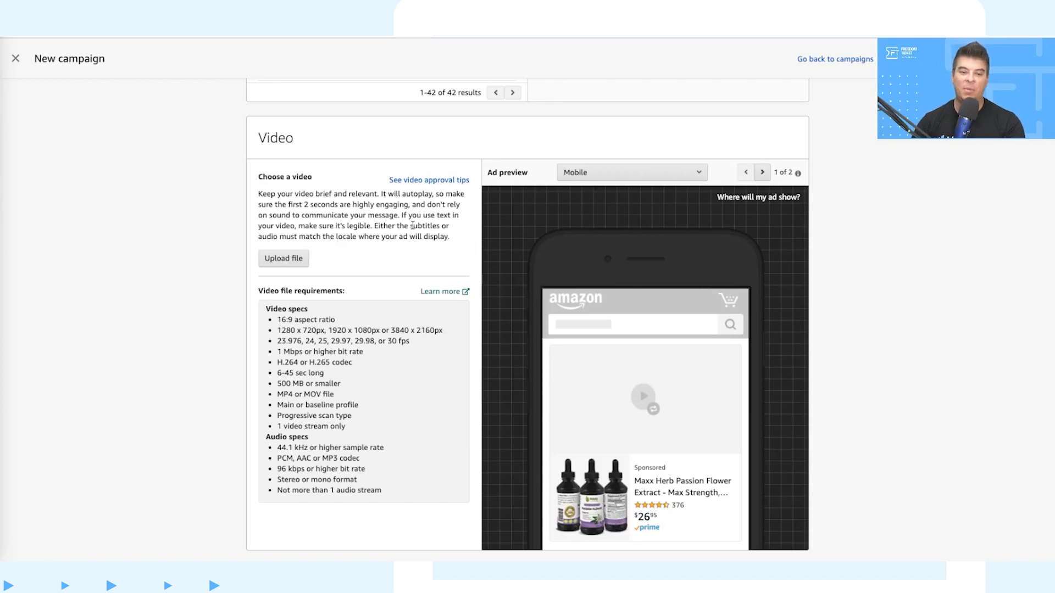
scroll(412, 225, down, 1)
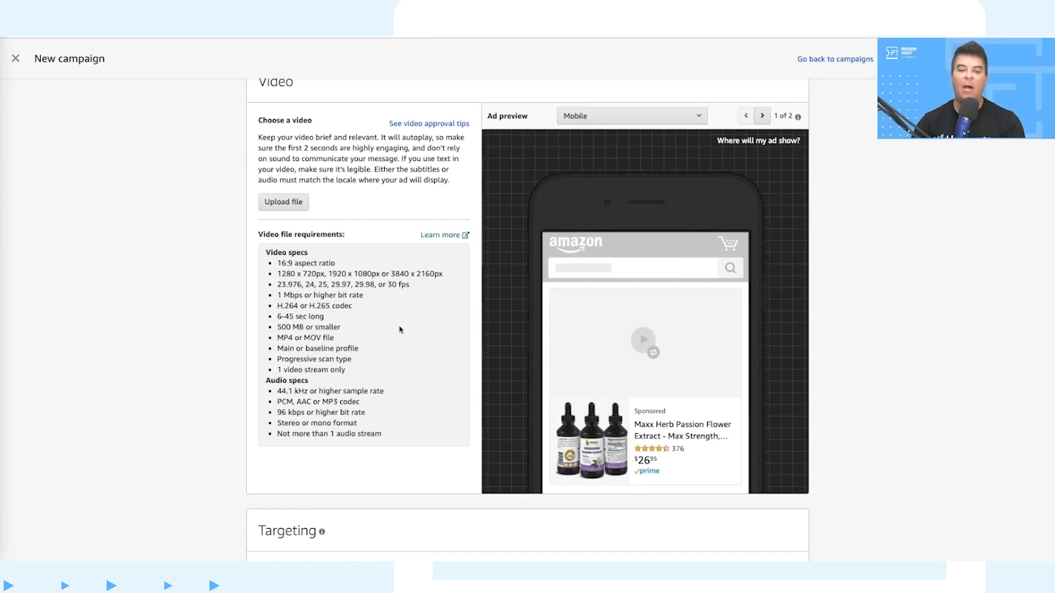
Step: Examine the video campaign's keyword and product targeting options and the suggested keywords with their match types and bids
scroll(401, 328, down, 3)
scroll(400, 329, up, 2)
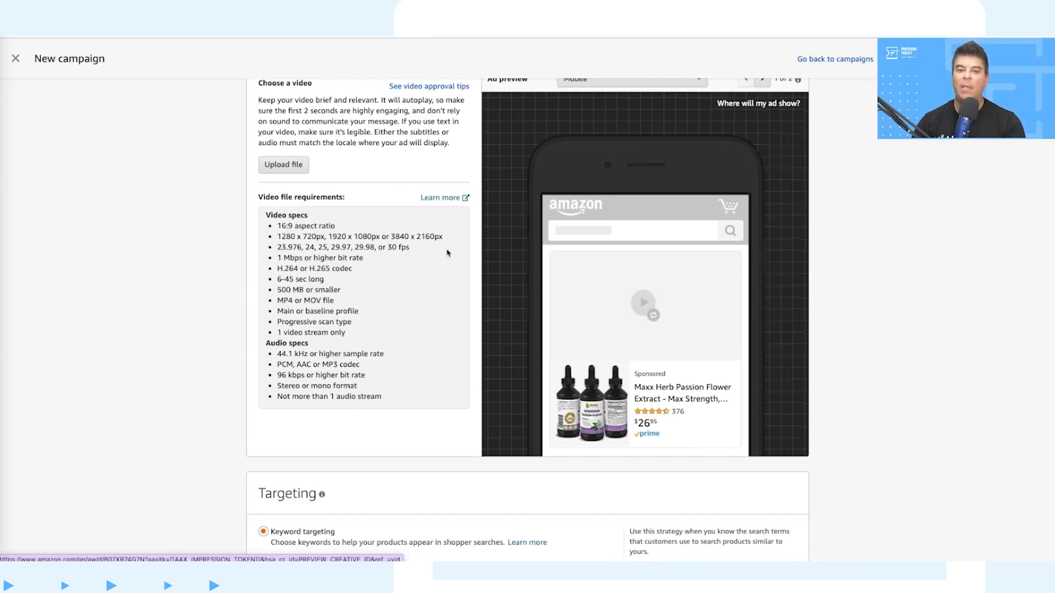
scroll(596, 311, up, 1)
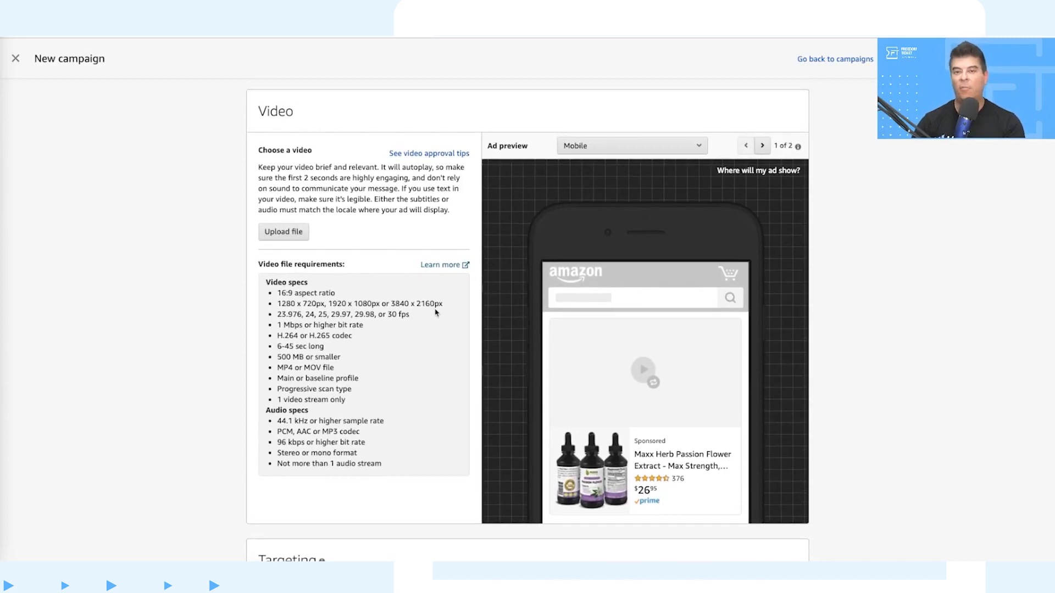
scroll(436, 313, down, 4)
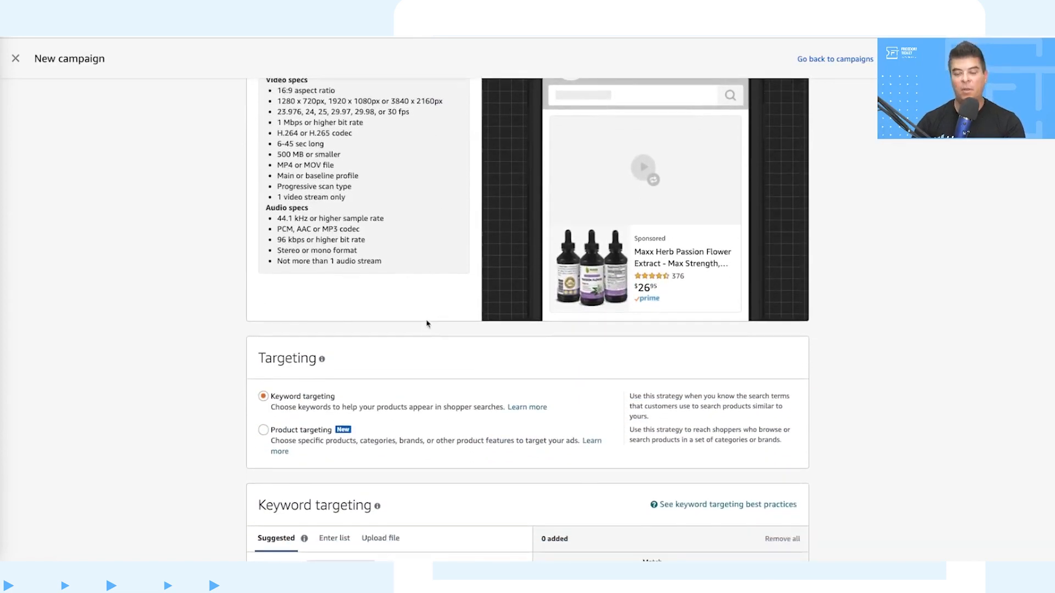
scroll(428, 323, down, 1)
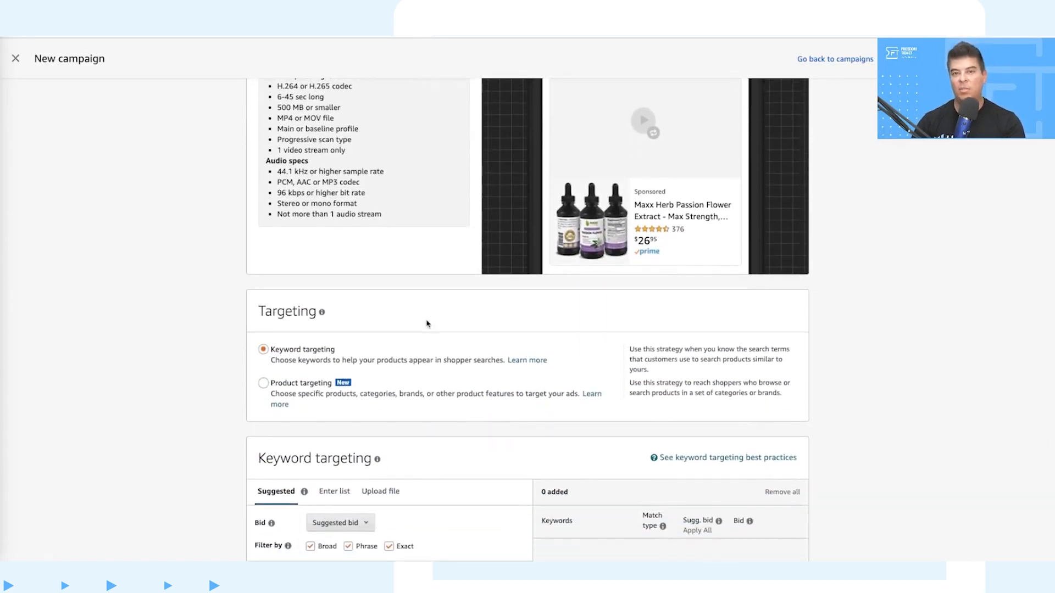
scroll(427, 323, down, 1)
scroll(428, 324, down, 3)
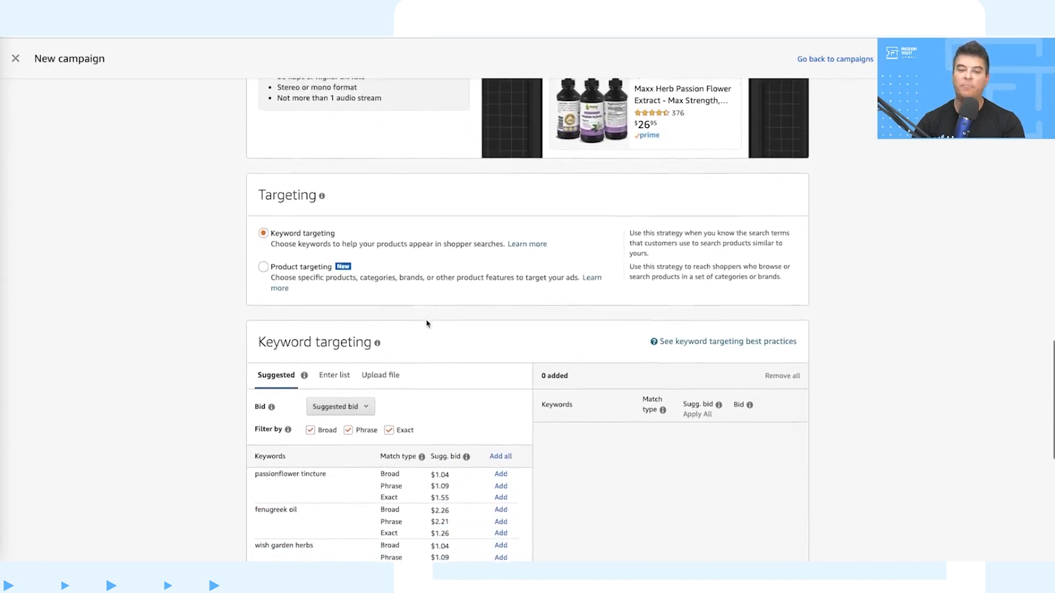
scroll(428, 324, up, 1)
scroll(428, 324, down, 2)
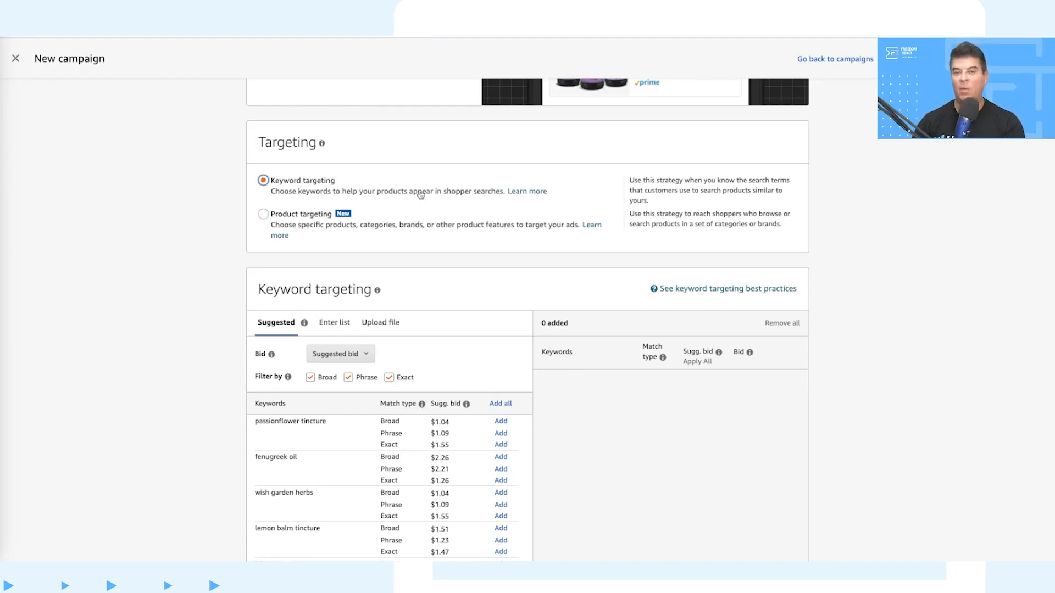
scroll(464, 191, down, 4)
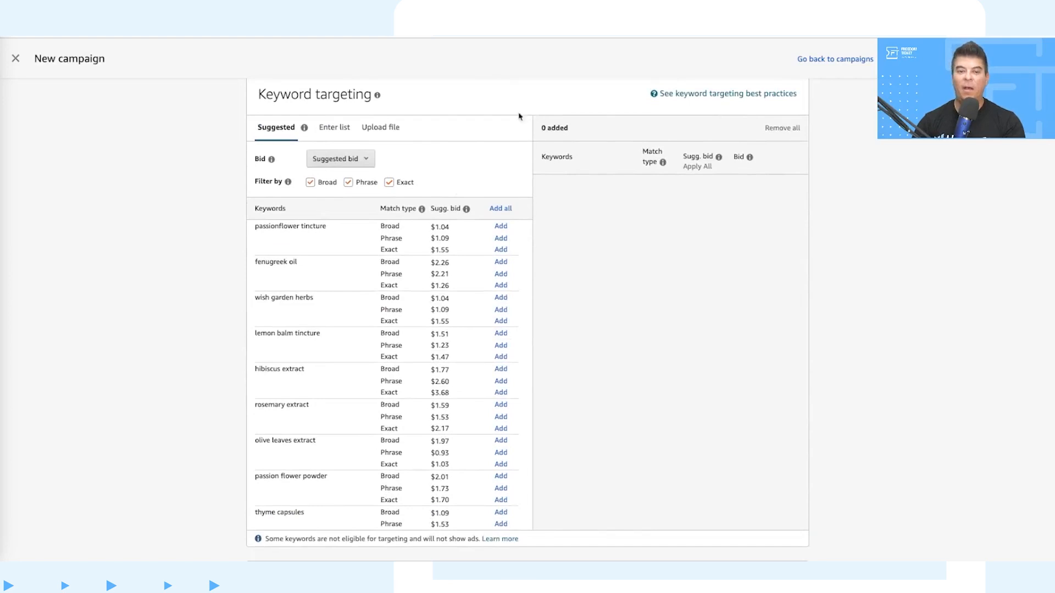
scroll(469, 141, down, 1)
scroll(469, 141, up, 1)
Step: Switch the keyword targeting to manual list entry and try to add keywords from the empty list
click(336, 126)
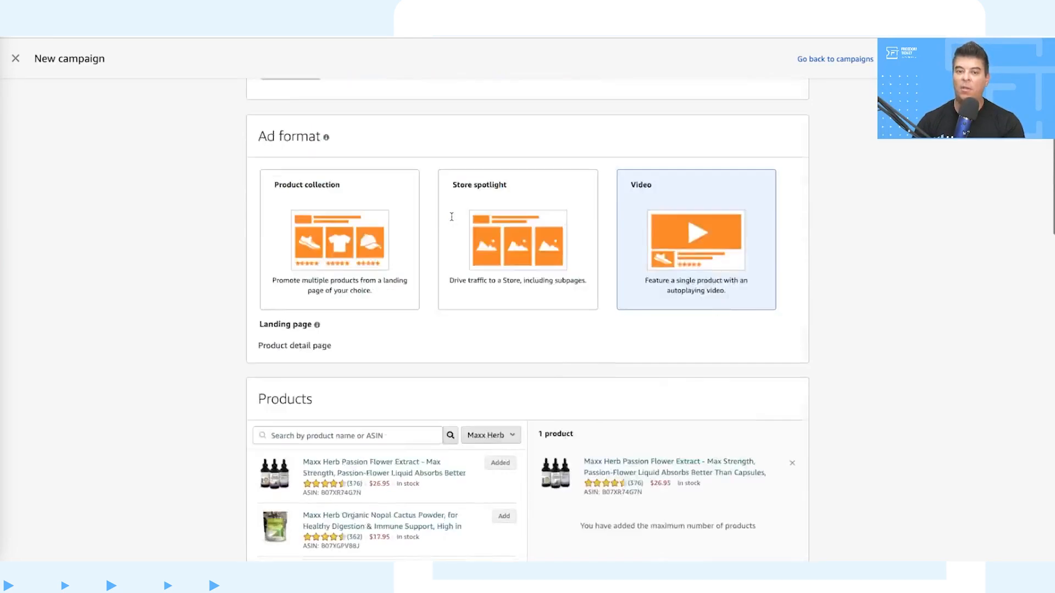
scroll(452, 216, down, 10)
scroll(452, 217, down, 10)
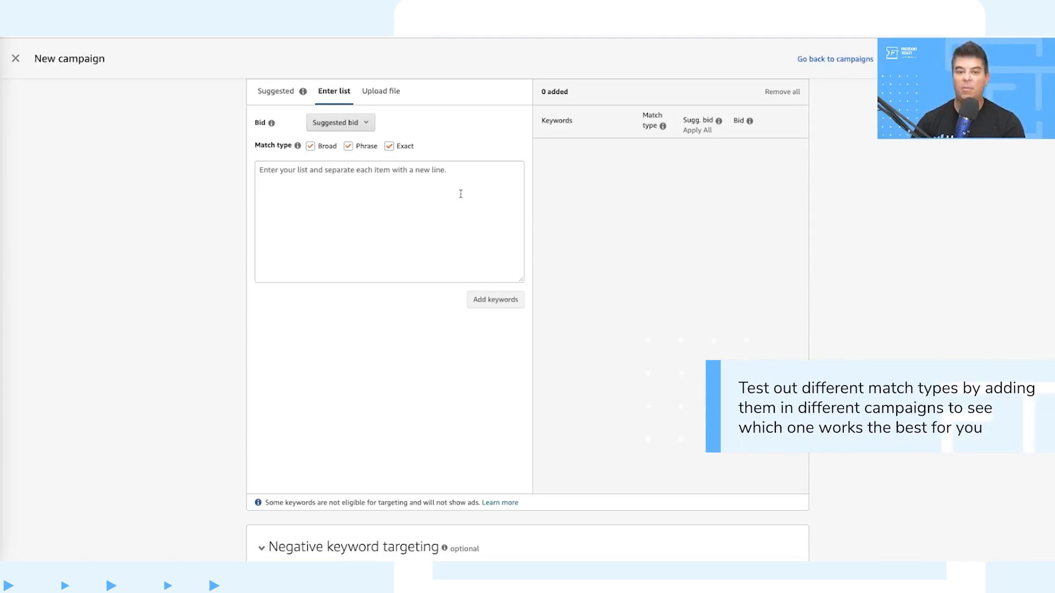
click(472, 301)
scroll(469, 301, down, 3)
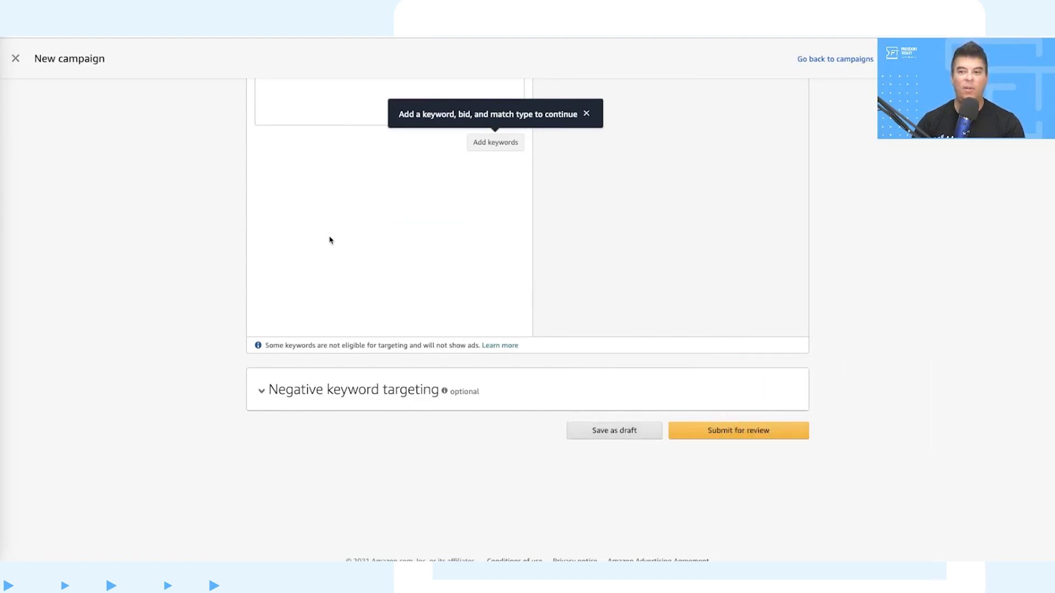
Step: Leave the new video campaign without saving it and return to the campaigns overview
click(824, 60)
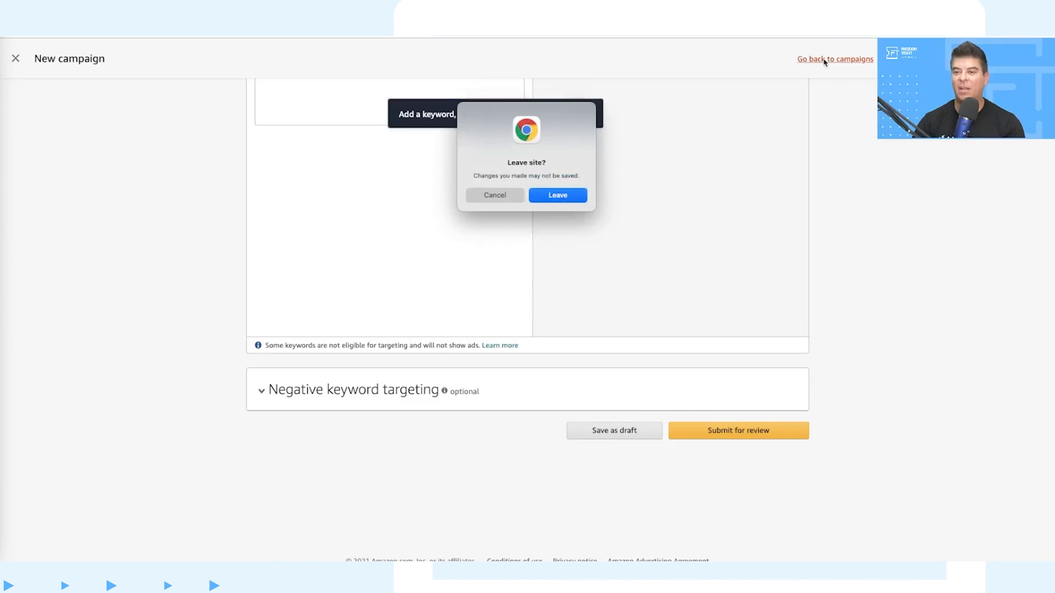
click(548, 197)
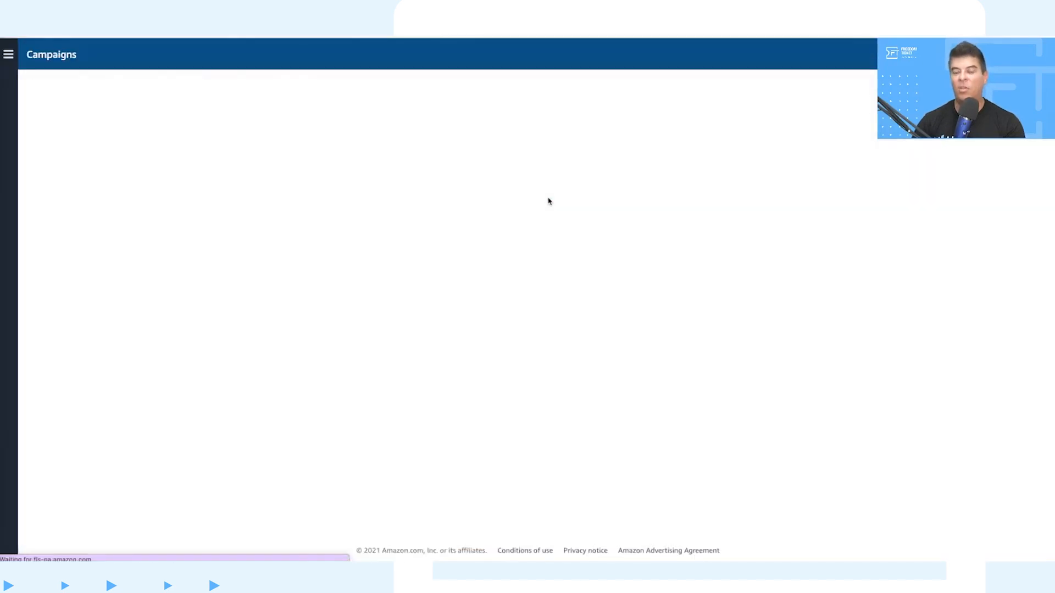